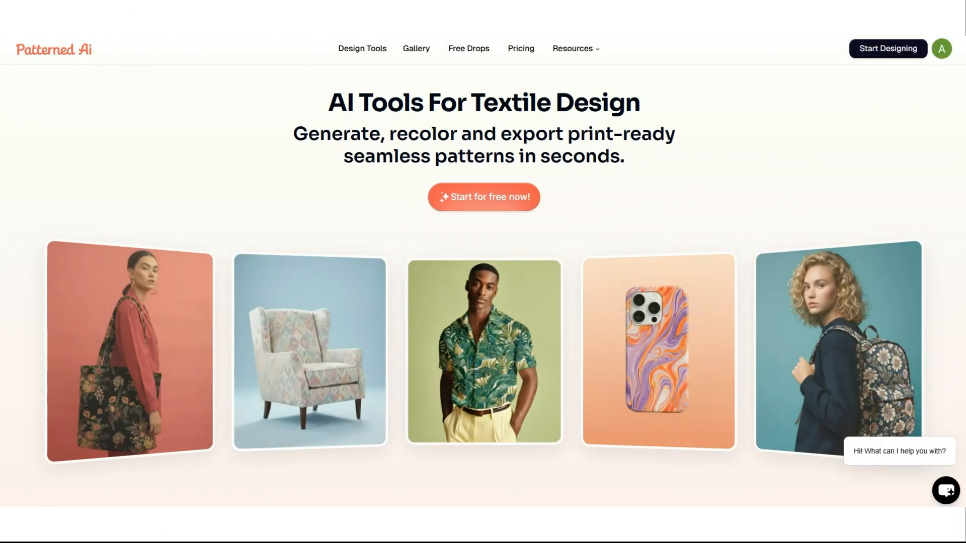
Look through the Patterned AI landing page's features, partners and FAQ
{"action": "left_click", "coordinate": [957, 436]}
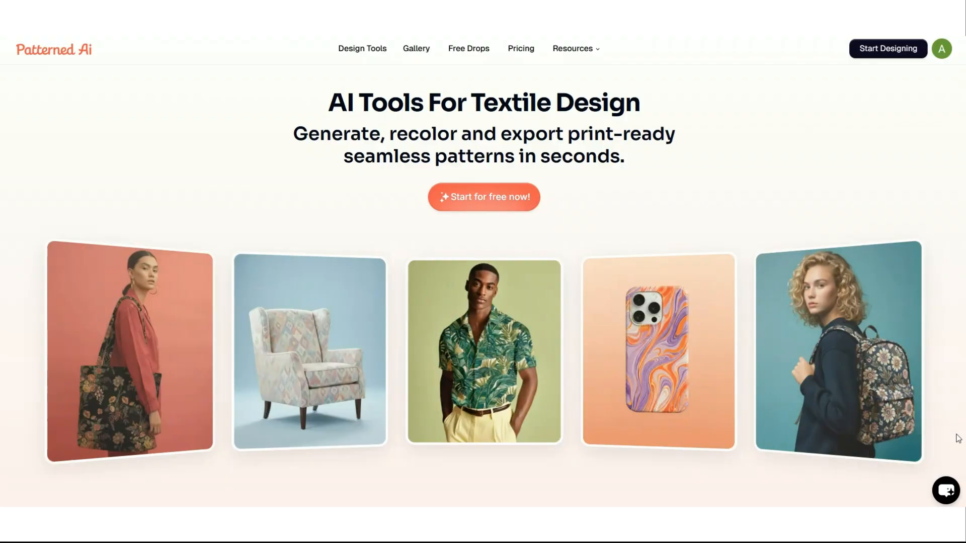
{"action": "scroll", "coordinate": [957, 438], "scroll_direction": "down", "scroll_amount": 10}
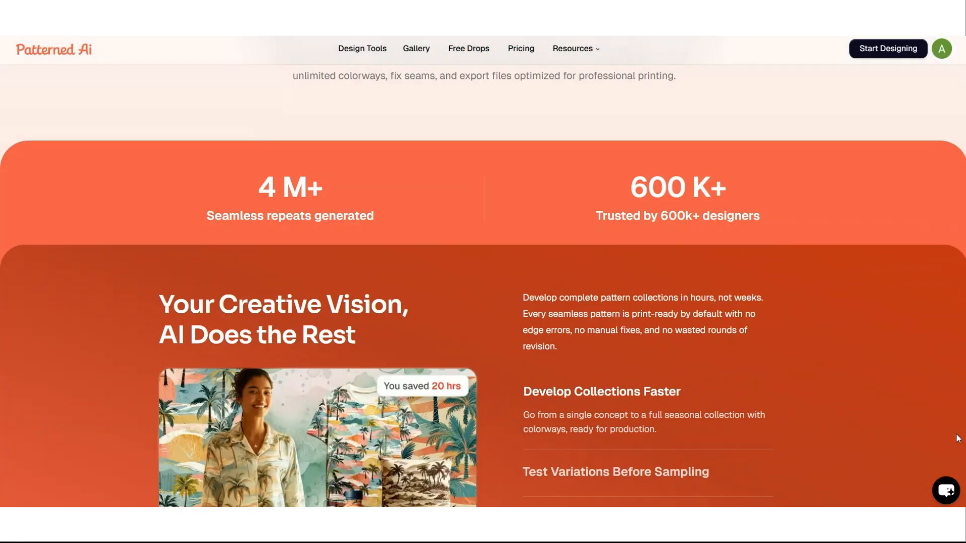
{"action": "scroll", "coordinate": [957, 438], "scroll_direction": "down", "scroll_amount": 12}
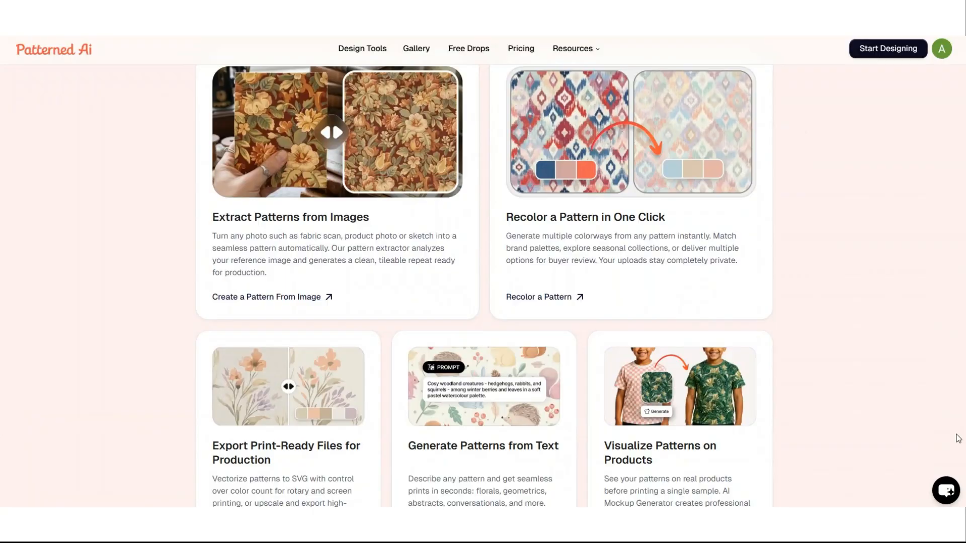
{"action": "scroll", "coordinate": [957, 438], "scroll_direction": "down", "scroll_amount": 10}
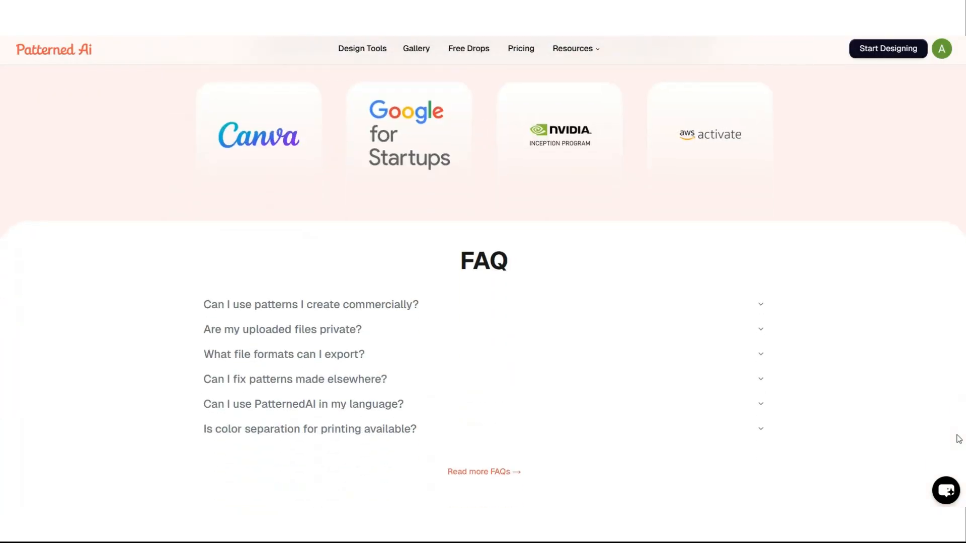
{"action": "scroll", "coordinate": [958, 438], "scroll_direction": "down", "scroll_amount": 6}
{"action": "scroll", "coordinate": [958, 438], "scroll_direction": "up", "scroll_amount": 20}
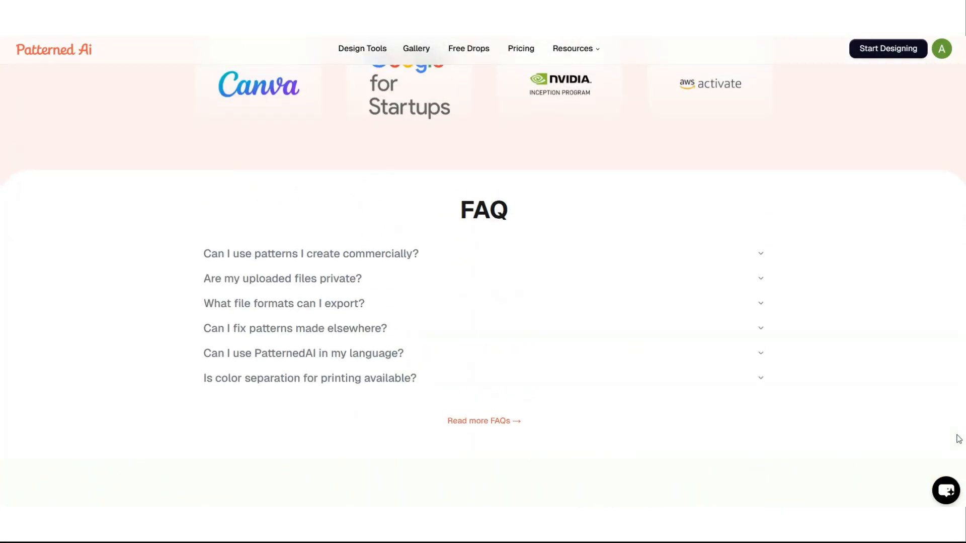
{"action": "scroll", "coordinate": [958, 439], "scroll_direction": "up", "scroll_amount": 10}
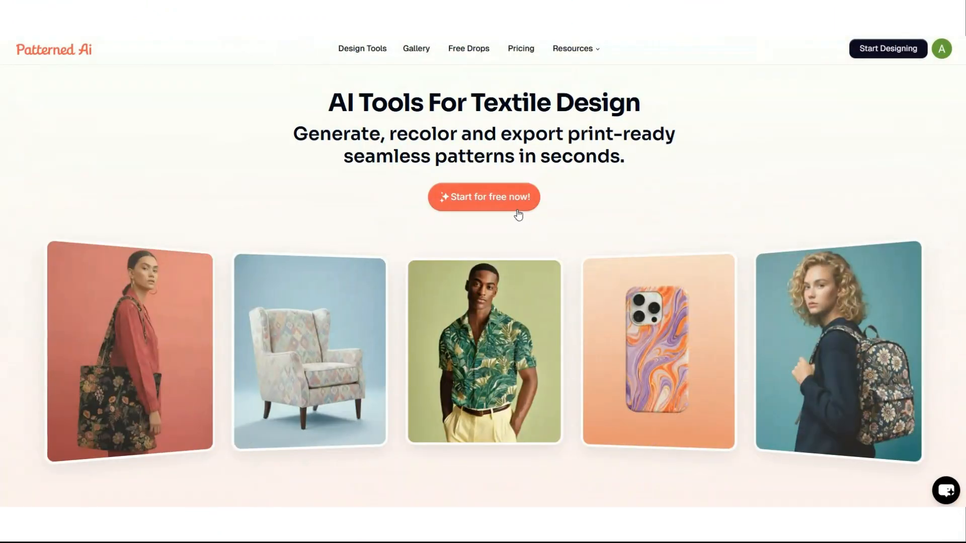
Open the design workspace, start a pattern from a text idea and choose the Advanced Model
{"action": "left_click", "coordinate": [518, 214]}
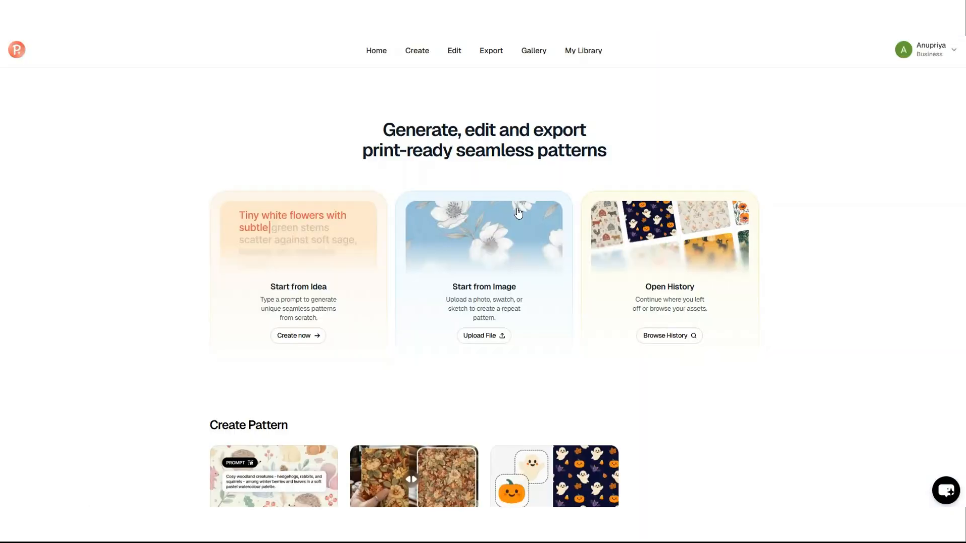
{"action": "scroll", "coordinate": [518, 217], "scroll_direction": "down", "scroll_amount": 15}
{"action": "scroll", "coordinate": [518, 224], "scroll_direction": "up", "scroll_amount": 8}
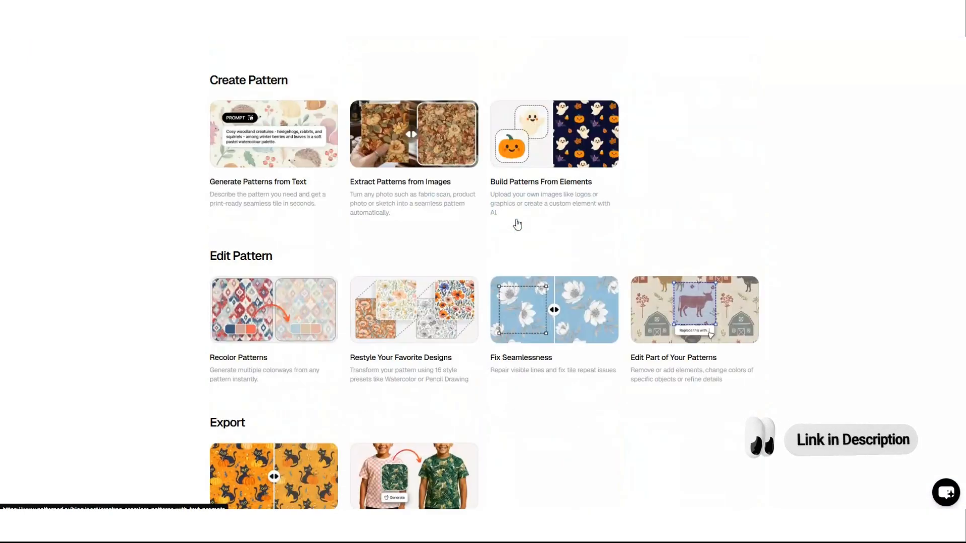
{"action": "scroll", "coordinate": [518, 224], "scroll_direction": "up", "scroll_amount": 7}
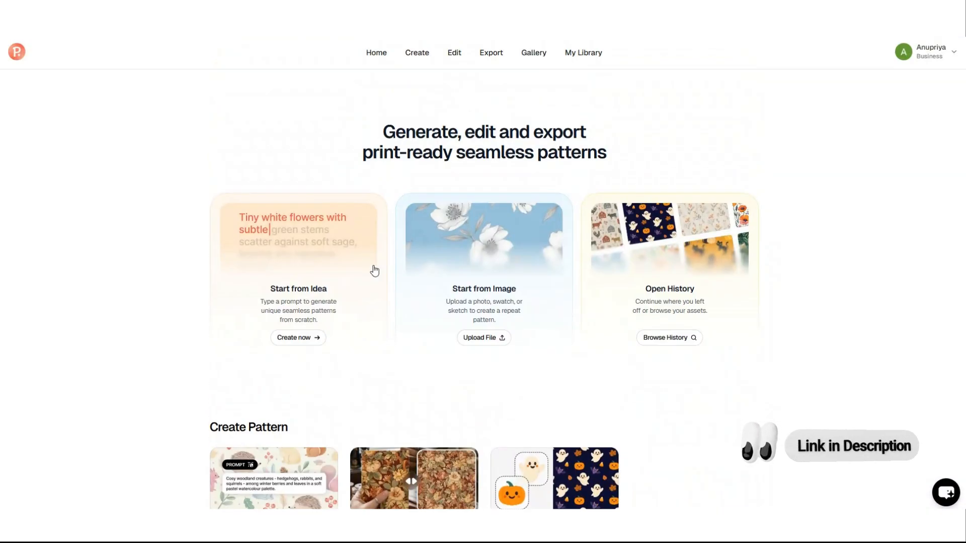
{"action": "left_click", "coordinate": [287, 343]}
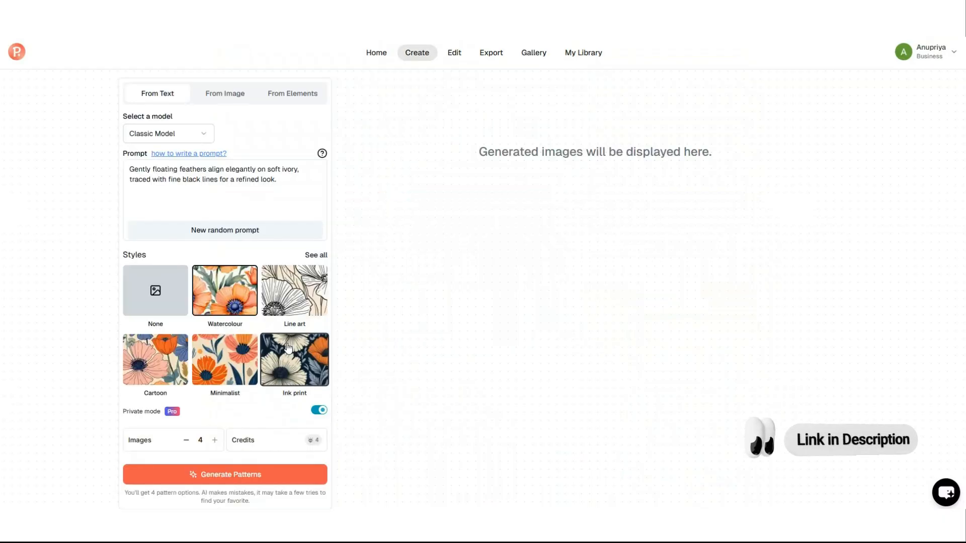
{"action": "left_click", "coordinate": [207, 135]}
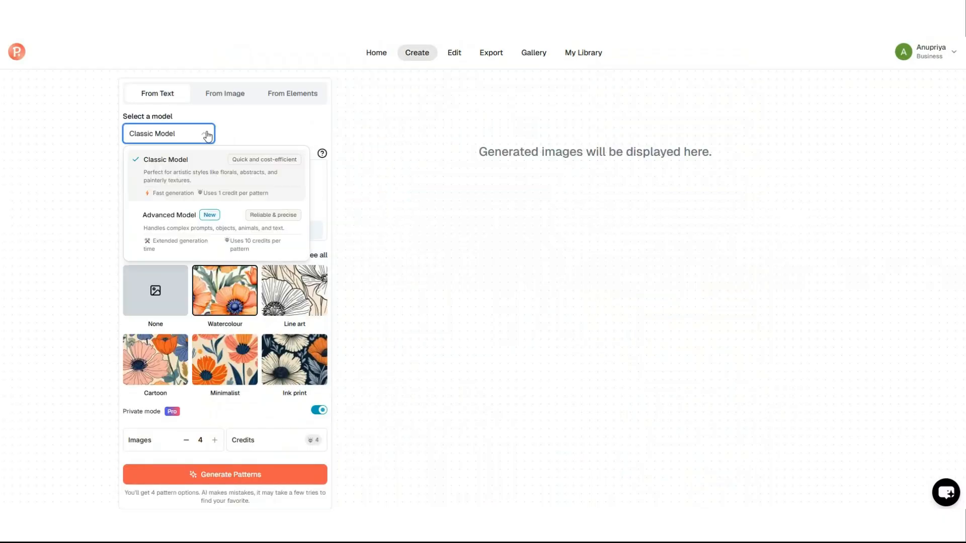
{"action": "left_click", "coordinate": [191, 226]}
Try out several random prompts for the pattern
{"action": "left_click", "coordinate": [196, 229]}
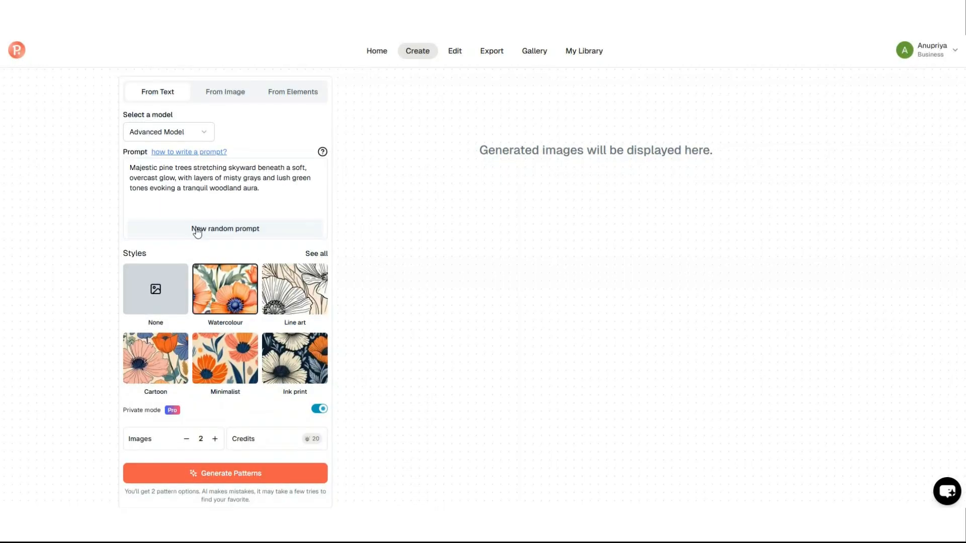
{"action": "left_click", "coordinate": [196, 230]}
{"action": "left_click", "coordinate": [197, 229]}
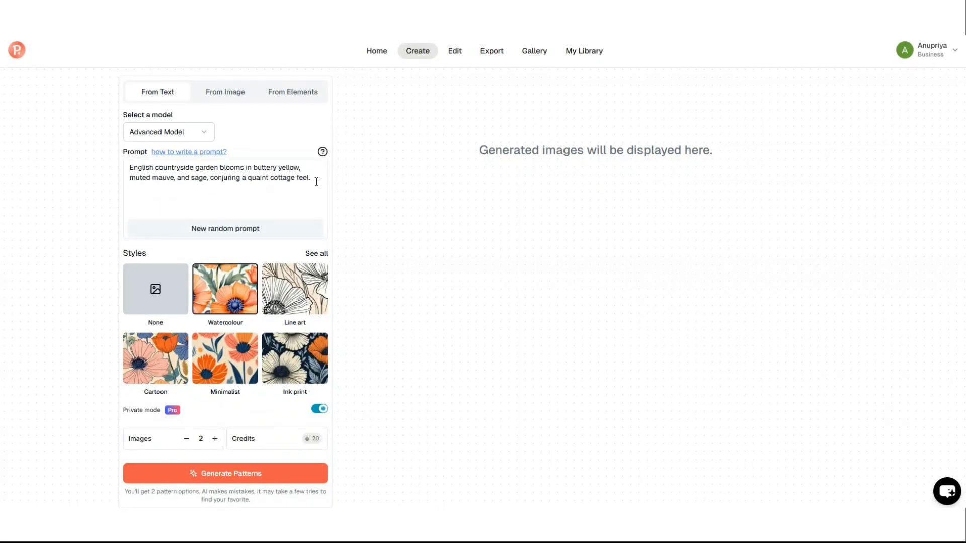
Generate patterns from the prompt "Seamless pattern featuring whole and cut pomegranates with leaves, rich red and blush tones, detailed botanical illustration style, slightly vintage fruit label aesthetic"
{"action": "left_click_drag", "start_coordinate": [316, 181], "coordinate": [114, 171]}
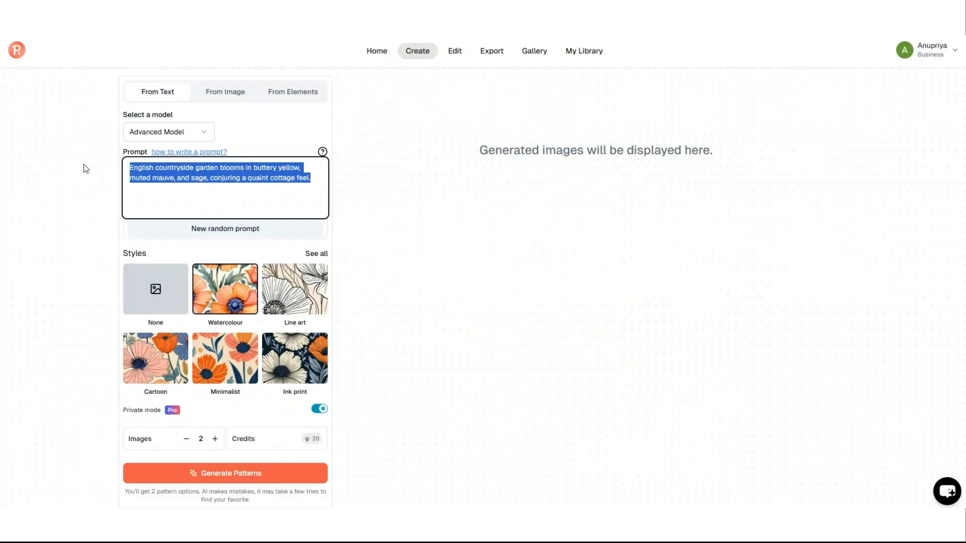
{"action": "type", "text": "Seamless pattern featuring whole and cut pomegranates with leaves, rich red and blush tones, detailed botanical illustration style, slightly vintage fruit label aesthetic"}
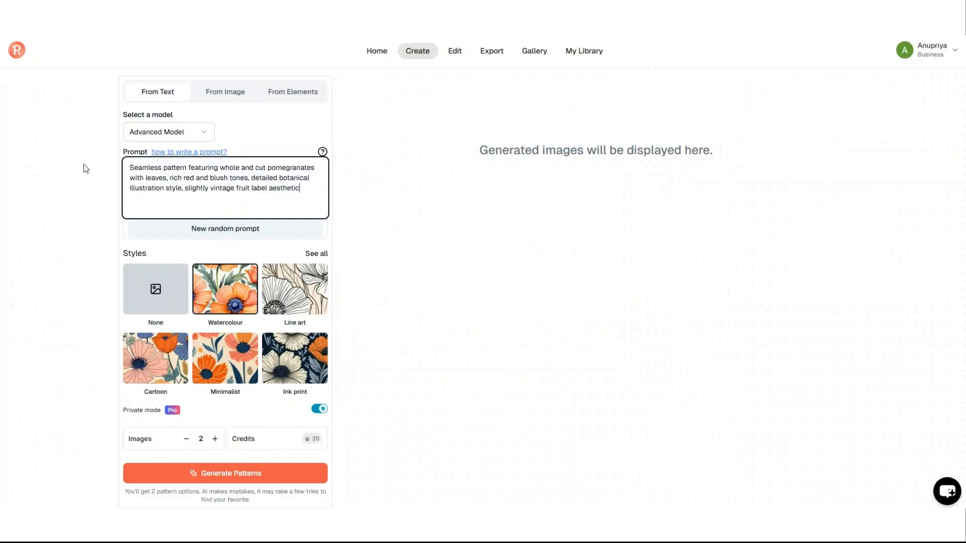
{"action": "left_click", "coordinate": [203, 473]}
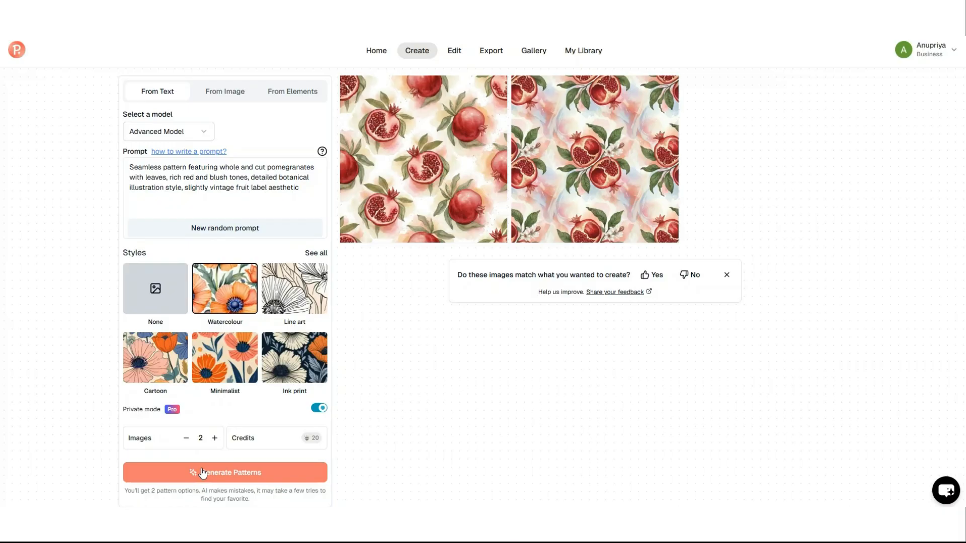
Preview the first pomegranate pattern at a smaller repeat scale and look through its product mockups
{"action": "left_click", "coordinate": [406, 144]}
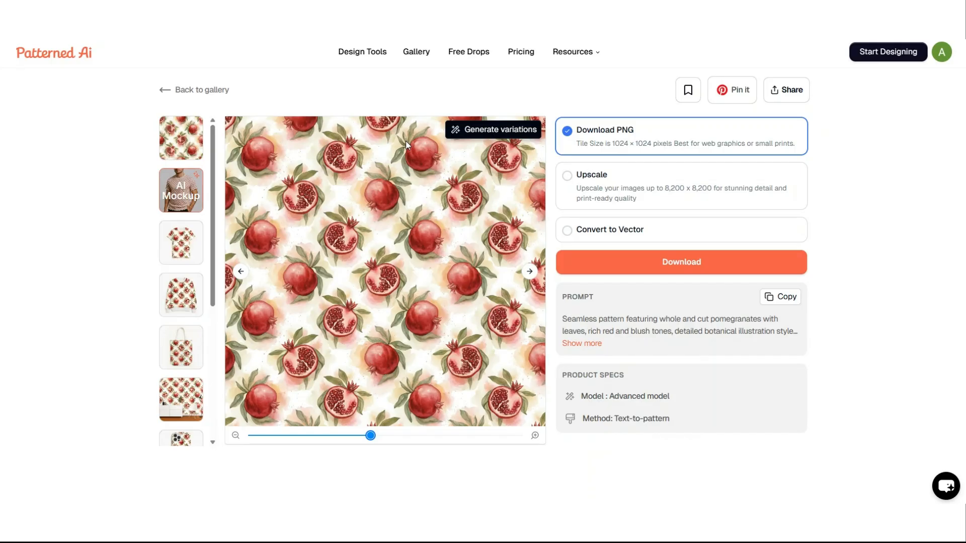
{"action": "left_click_drag", "start_coordinate": [386, 443], "coordinate": [315, 436]}
{"action": "left_click", "coordinate": [530, 273]}
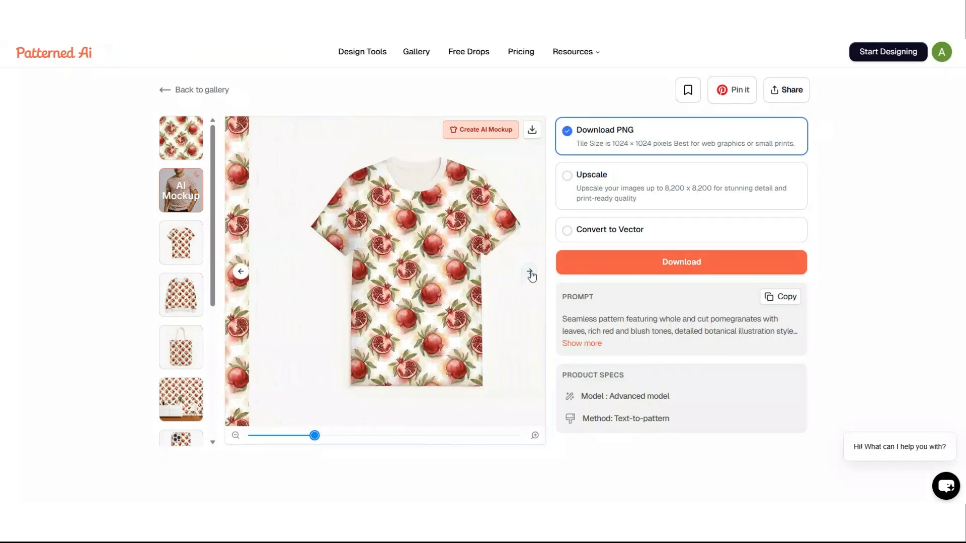
{"action": "left_click", "coordinate": [530, 274]}
{"action": "left_click", "coordinate": [530, 274]}
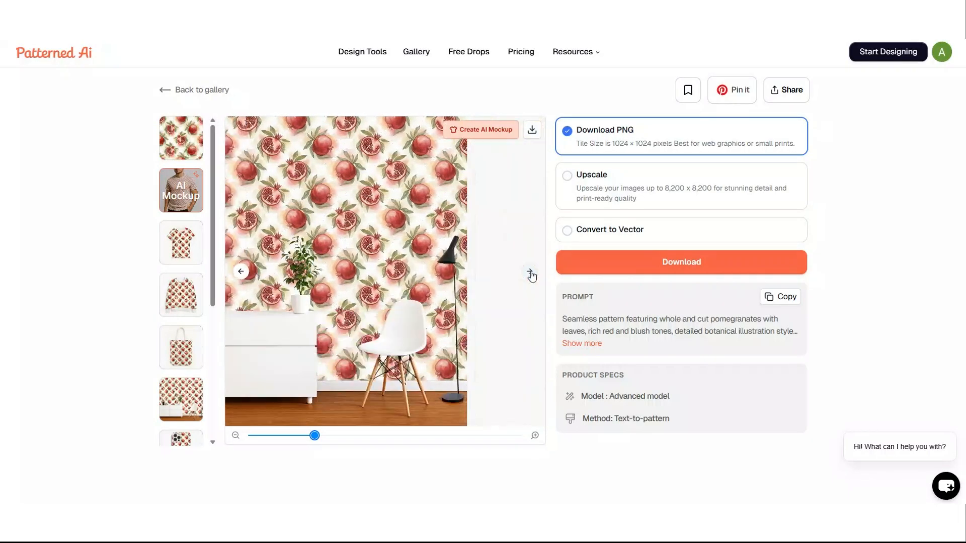
{"action": "left_click", "coordinate": [531, 274]}
{"action": "left_click", "coordinate": [530, 274]}
{"action": "left_click", "coordinate": [530, 274]}
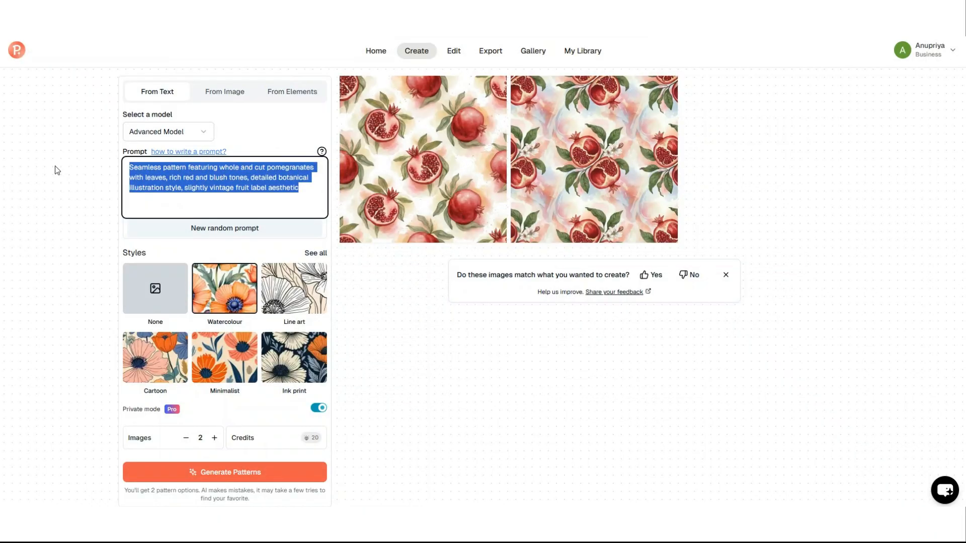
Generate Minimalist-style patterns of daisies, chamomile and cornflowers with small bees, in buttery yellow, sky blue and sage green watercolor, on a light background with airy spacing
{"action": "type", "text": "Seamless repeat pattern of delicate wildflowers (daisies, chamomile, cornflowers) with small bees flying between stems, soft pastel palette (buttery yellow, sky blue, sage green), hand-painted watercolor style, airy spacing, light background, spring garden aesthetic"}
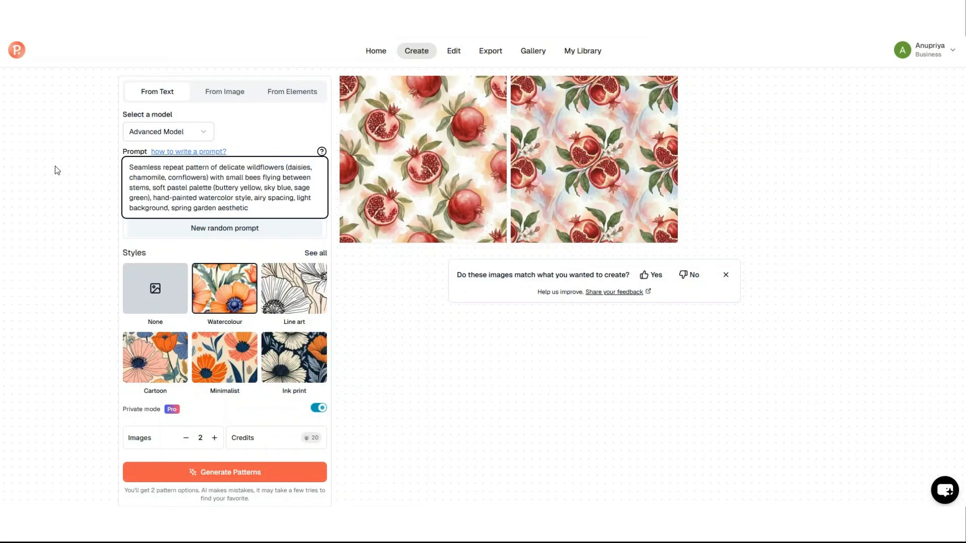
{"action": "left_click", "coordinate": [316, 253]}
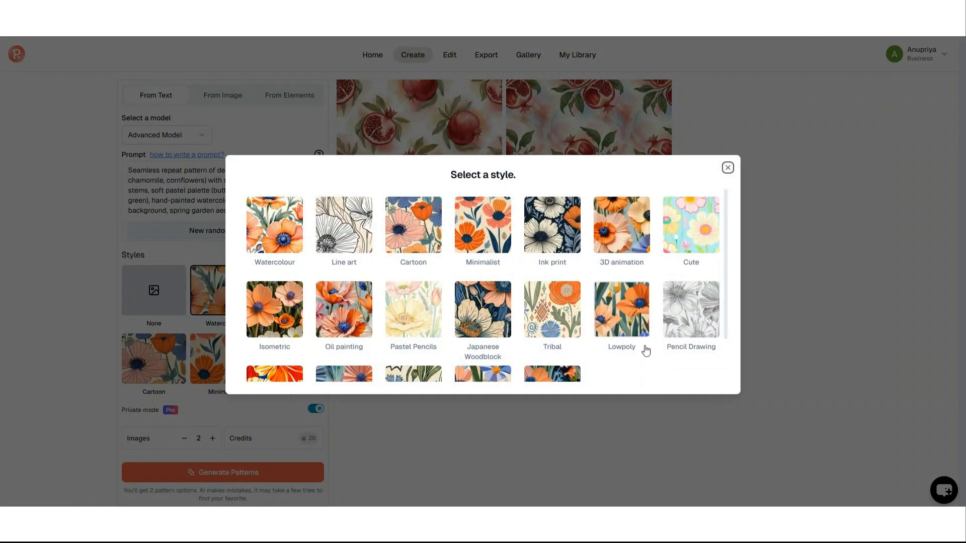
{"action": "scroll", "coordinate": [483, 339], "scroll_direction": "down", "scroll_amount": 1}
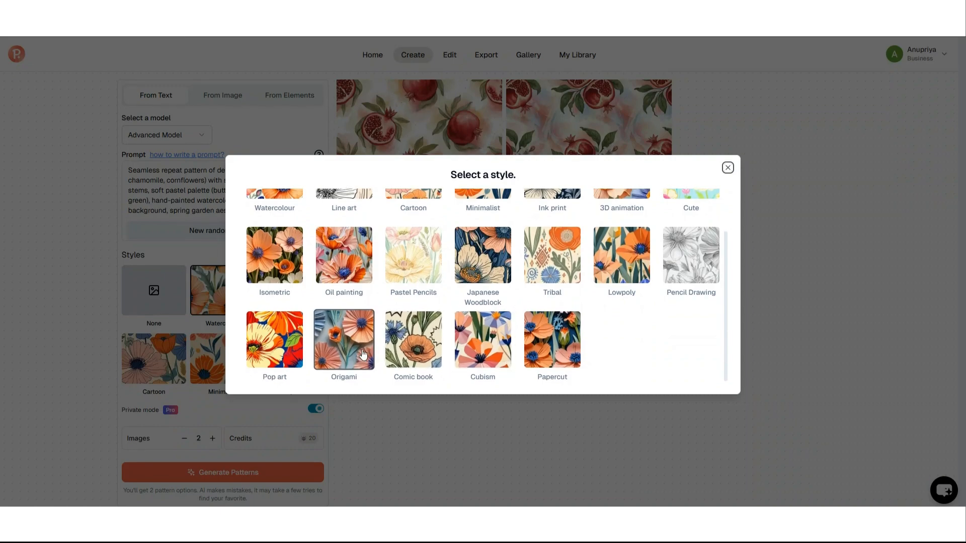
{"action": "scroll", "coordinate": [361, 351], "scroll_direction": "up", "scroll_amount": 1}
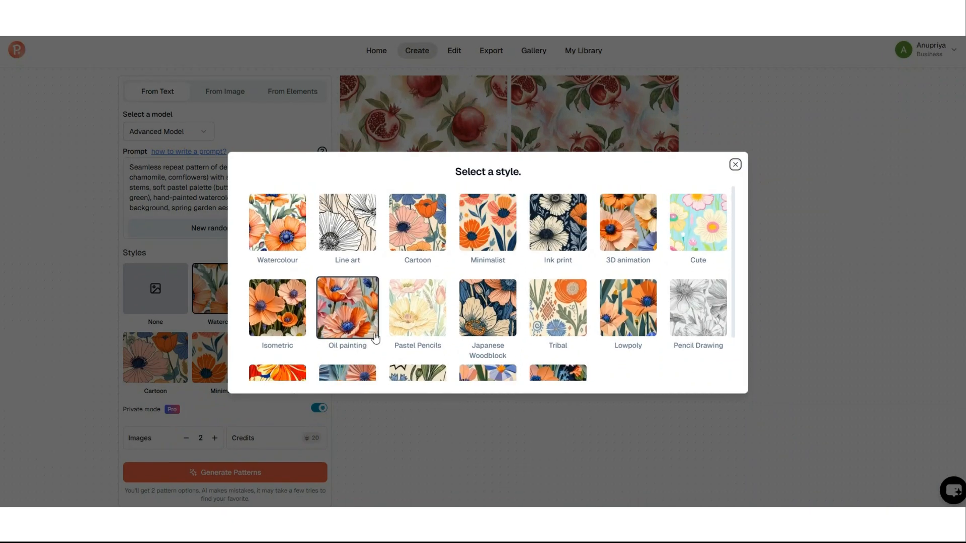
{"action": "left_click", "coordinate": [489, 243]}
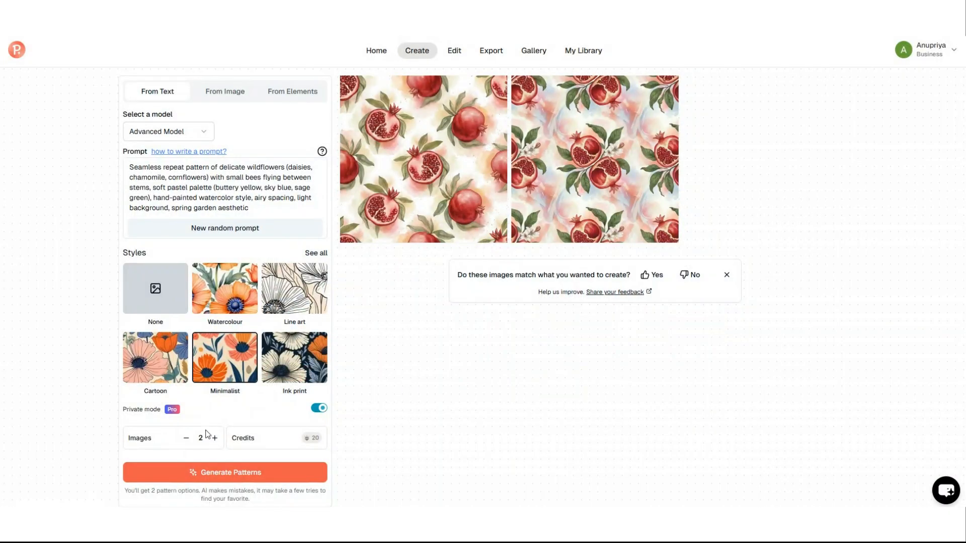
{"action": "left_click", "coordinate": [218, 472]}
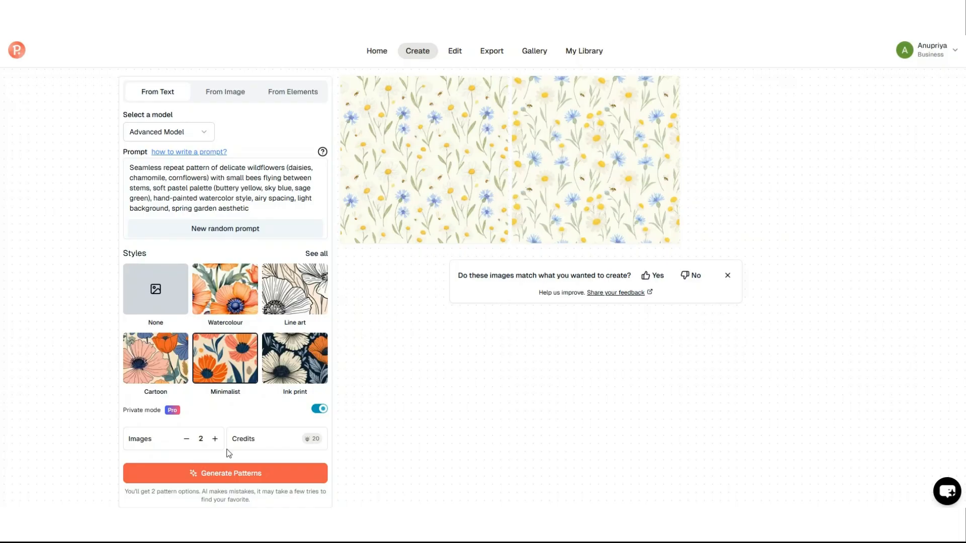
Open a generated wildflower pattern and look through its product mockups
{"action": "left_click", "coordinate": [491, 168]}
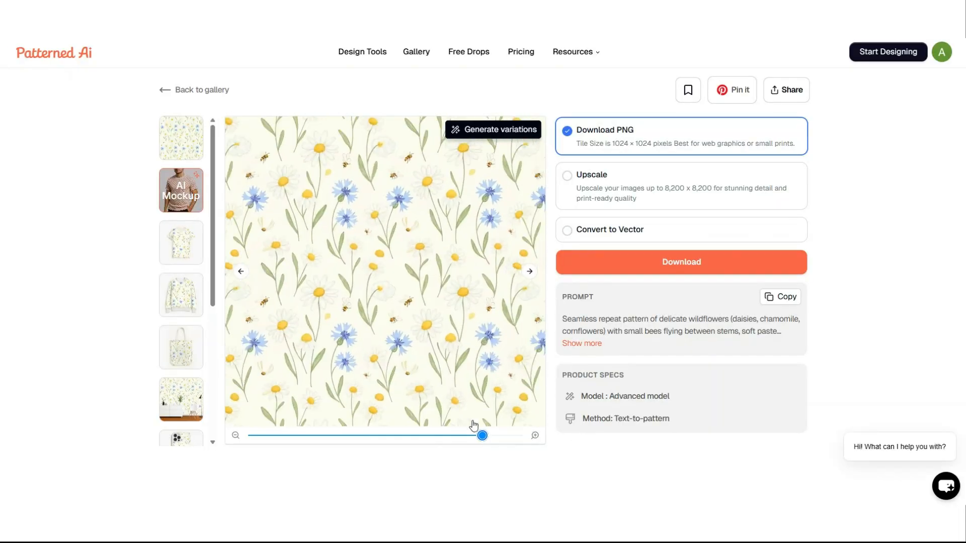
{"action": "left_click", "coordinate": [529, 271]}
{"action": "left_click", "coordinate": [529, 271]}
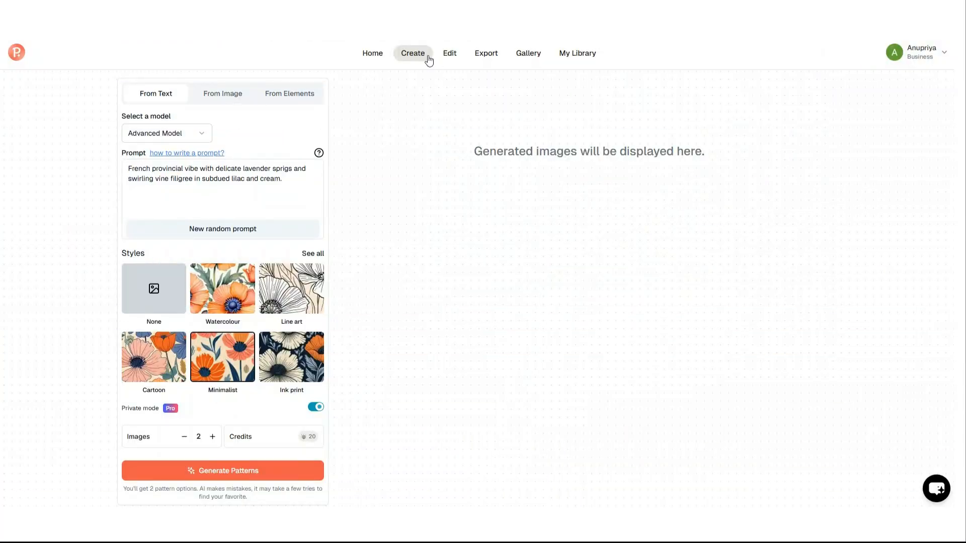
Extract two seamless patterns from the uncropped image of the pink and red floral cushion
{"action": "mouse_move", "coordinate": [419, 59]}
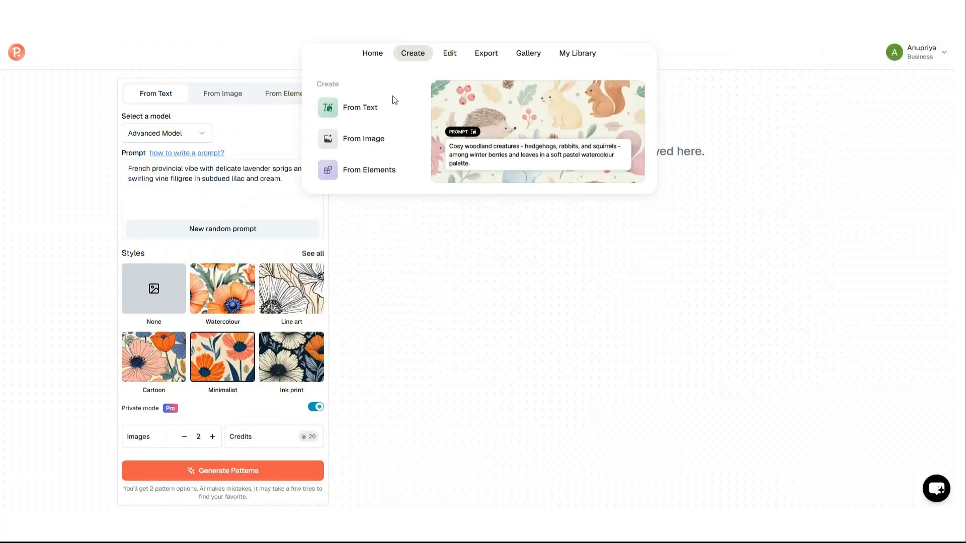
{"action": "left_click", "coordinate": [375, 144]}
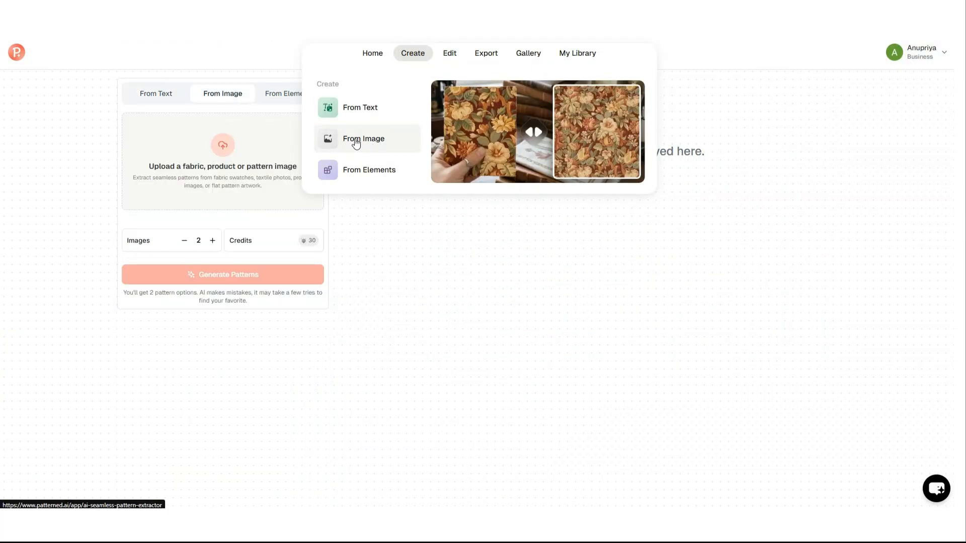
{"action": "left_click", "coordinate": [252, 157]}
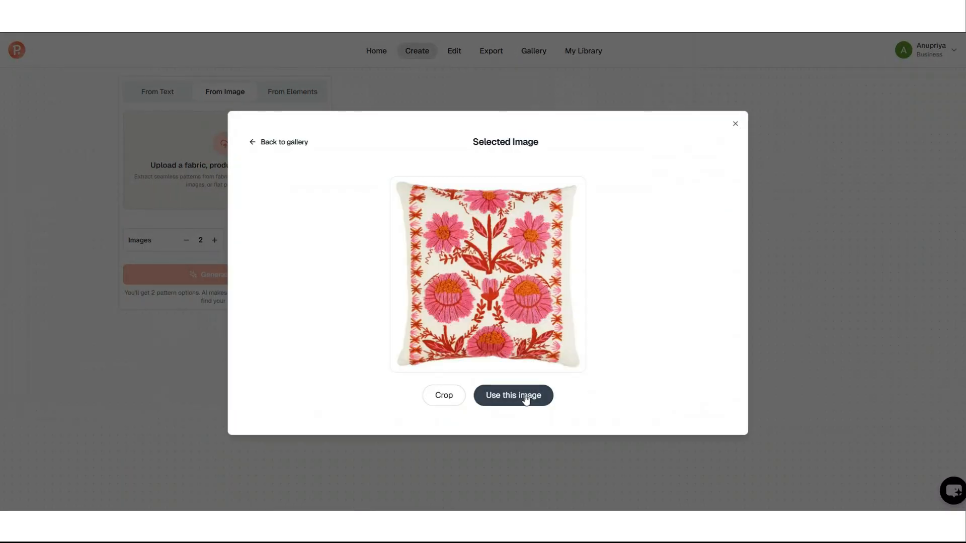
{"action": "left_click", "coordinate": [526, 400]}
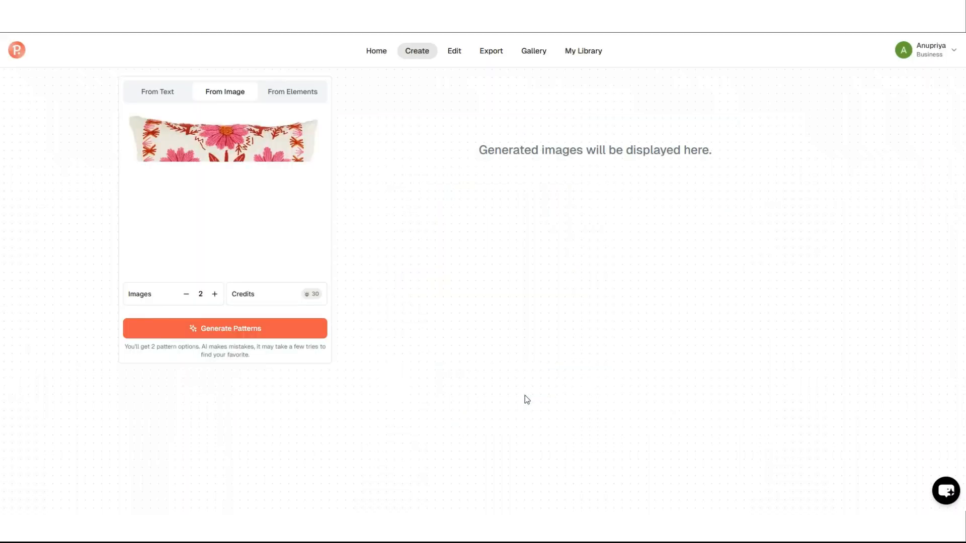
{"action": "left_click", "coordinate": [242, 337]}
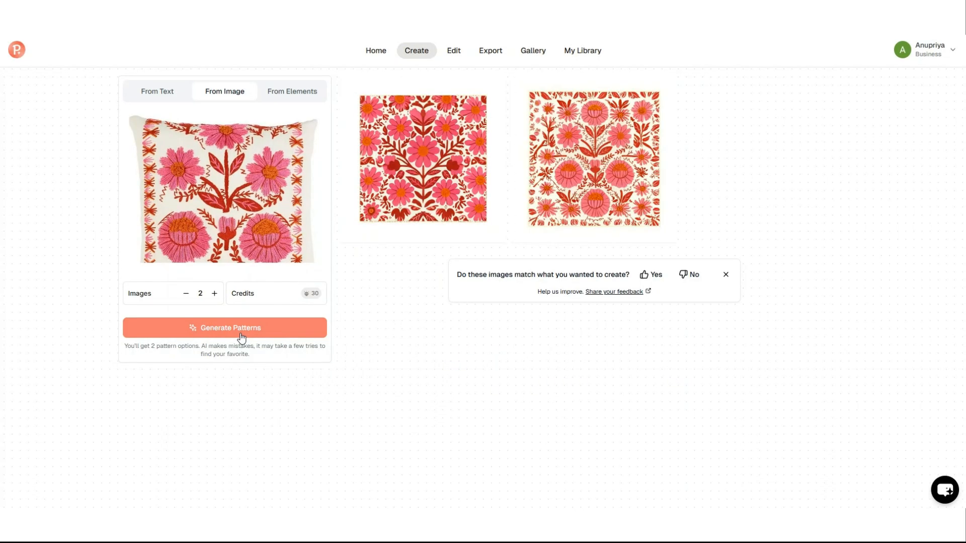
Open the second pattern extracted from the cushion and preview it on the T-shirt mockup
{"action": "mouse_move", "coordinate": [605, 153]}
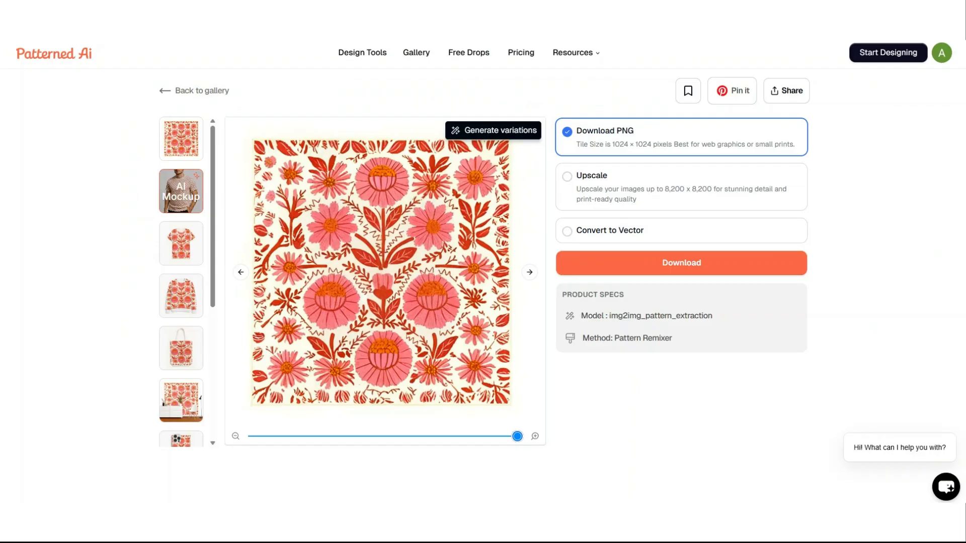
{"action": "left_click", "coordinate": [530, 274]}
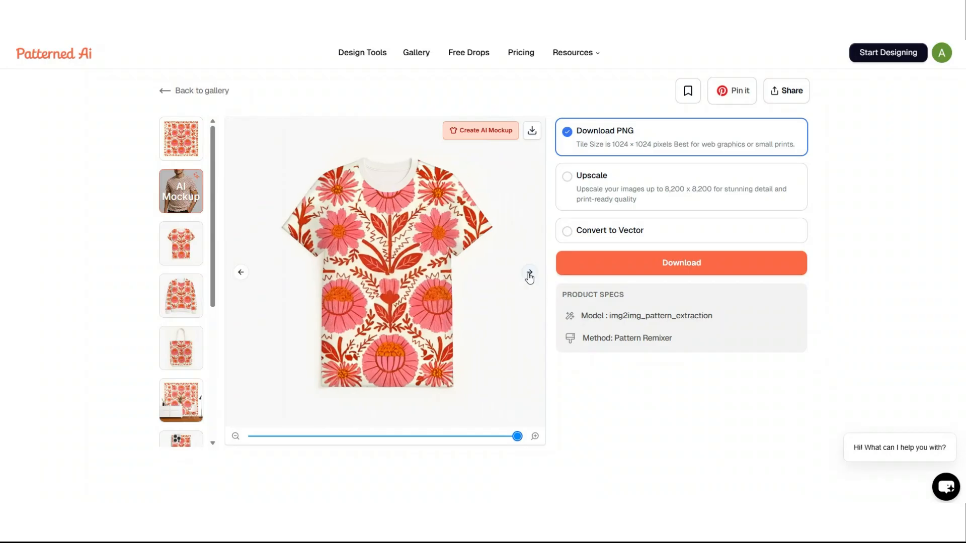
Look through the remaining product mockups of the pink and red floral pattern, from sweatshirt and tote bag to notebook
{"action": "left_click", "coordinate": [530, 274]}
{"action": "left_click", "coordinate": [530, 274]}
{"action": "left_click", "coordinate": [530, 274]}
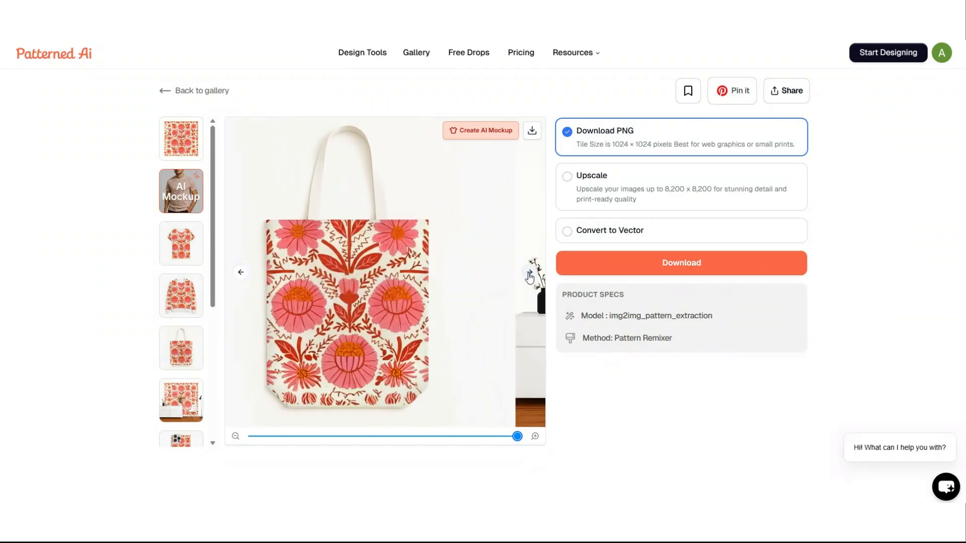
{"action": "left_click", "coordinate": [530, 275]}
{"action": "left_click", "coordinate": [530, 274]}
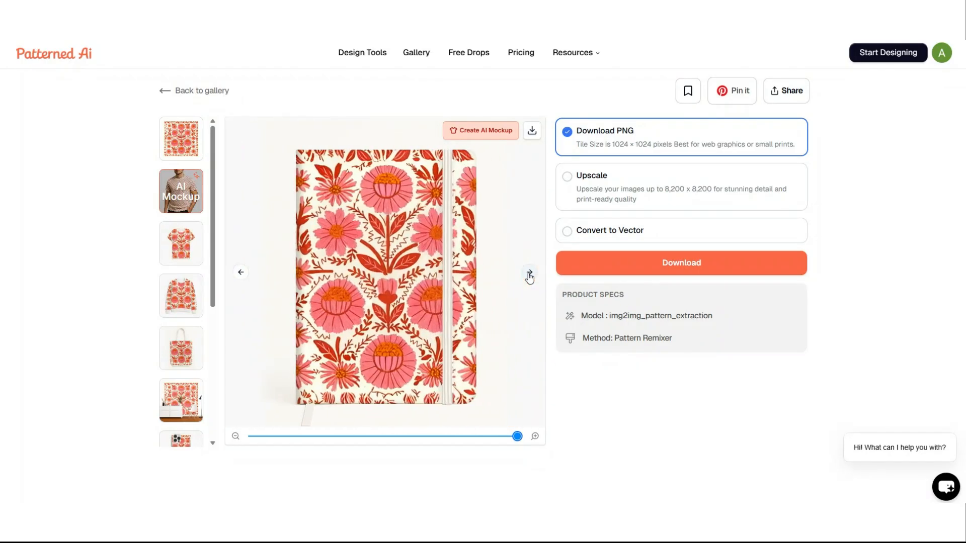
{"action": "left_click", "coordinate": [530, 274]}
{"action": "left_click", "coordinate": [530, 275]}
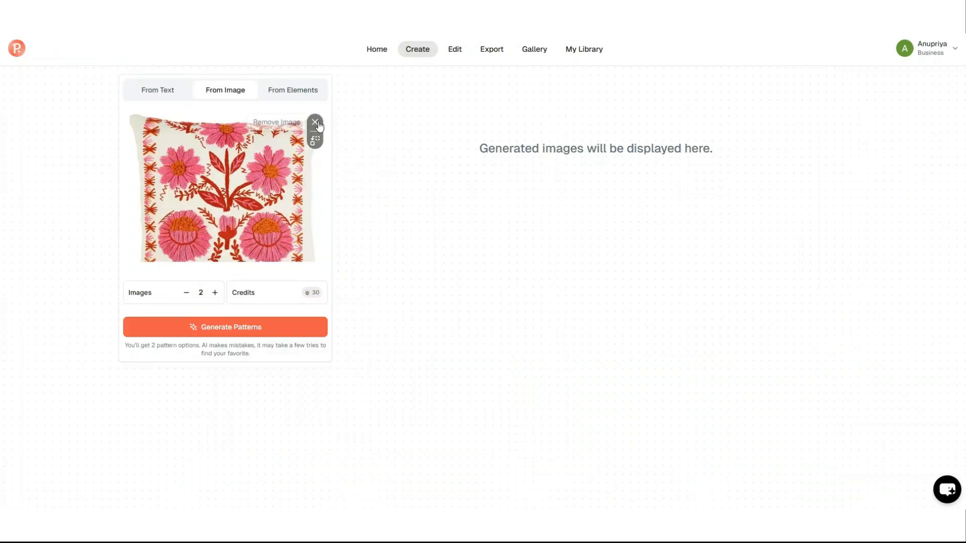
Replace the source image with the wildflower-embroidered cushions, uncropped, and generate two patterns from it
{"action": "left_click", "coordinate": [319, 127]}
{"action": "left_click", "coordinate": [267, 173]}
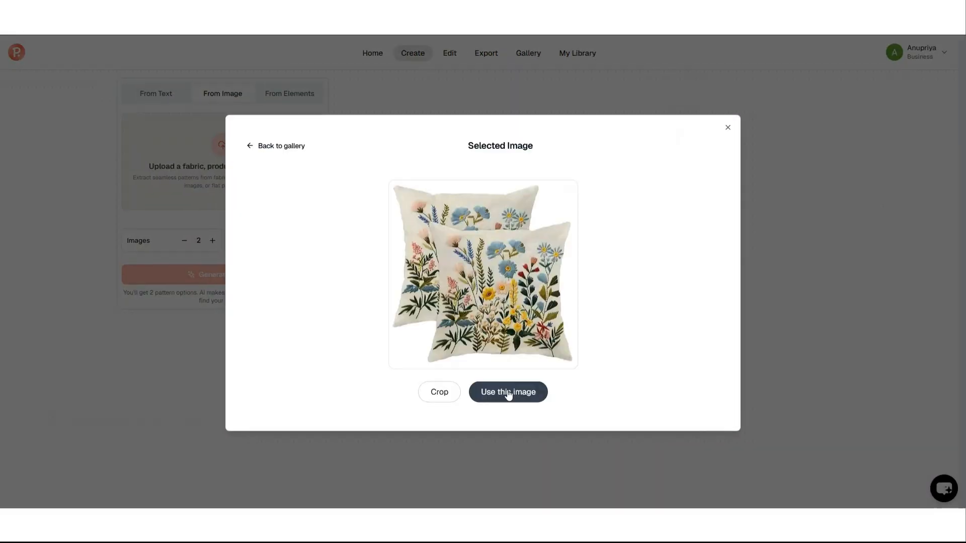
{"action": "left_click", "coordinate": [508, 392]}
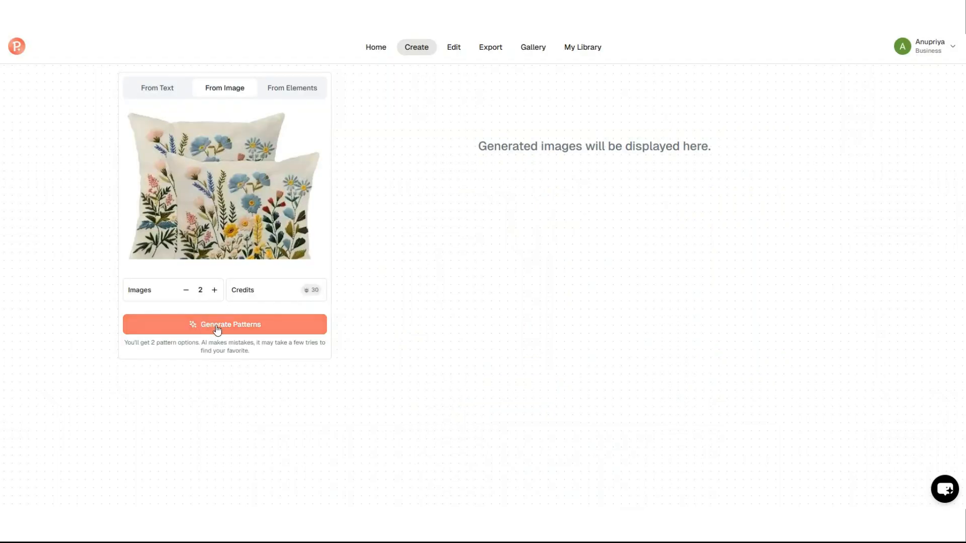
{"action": "left_click", "coordinate": [217, 329]}
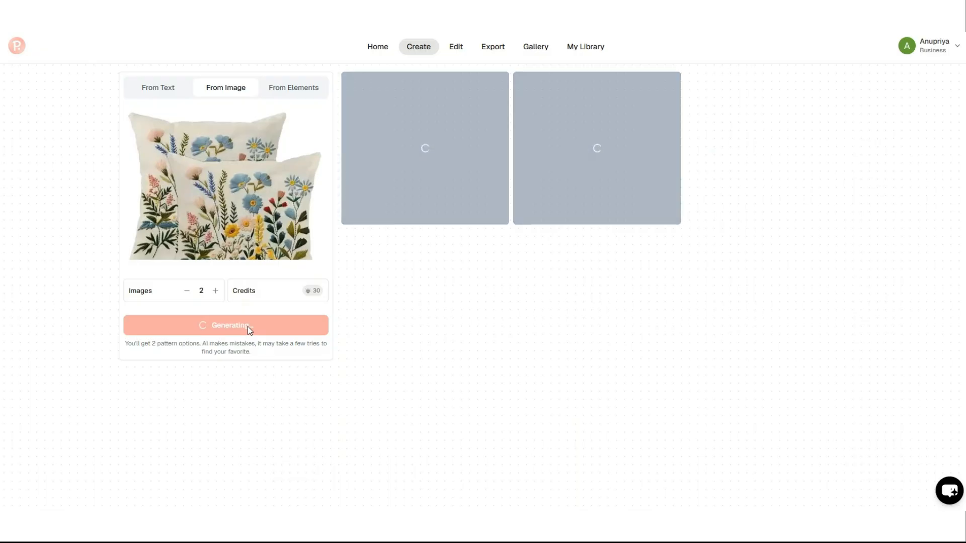
Open the first pattern extracted from the wildflower cushions and look through its product mockups
{"action": "left_click", "coordinate": [421, 149]}
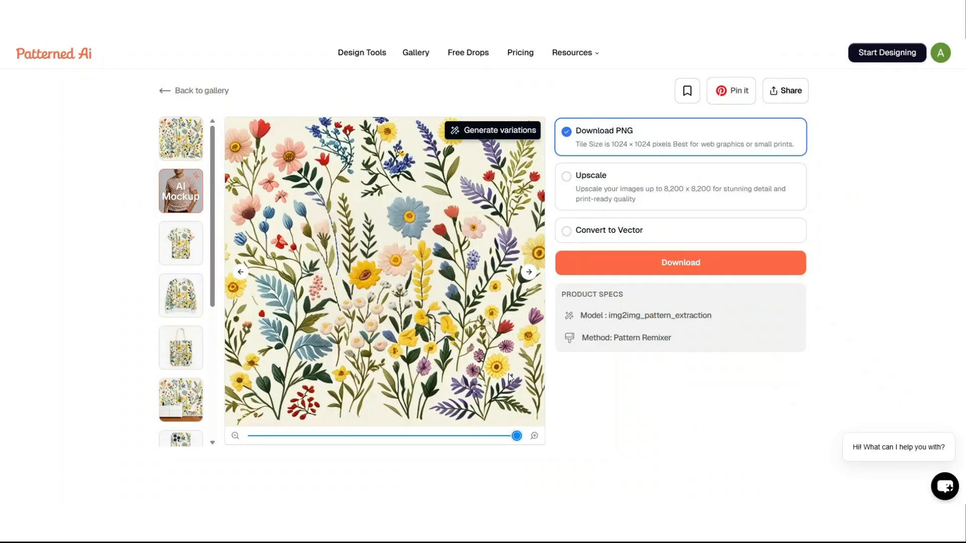
{"action": "left_click", "coordinate": [529, 272]}
{"action": "left_click", "coordinate": [529, 272]}
{"action": "left_click", "coordinate": [529, 272]}
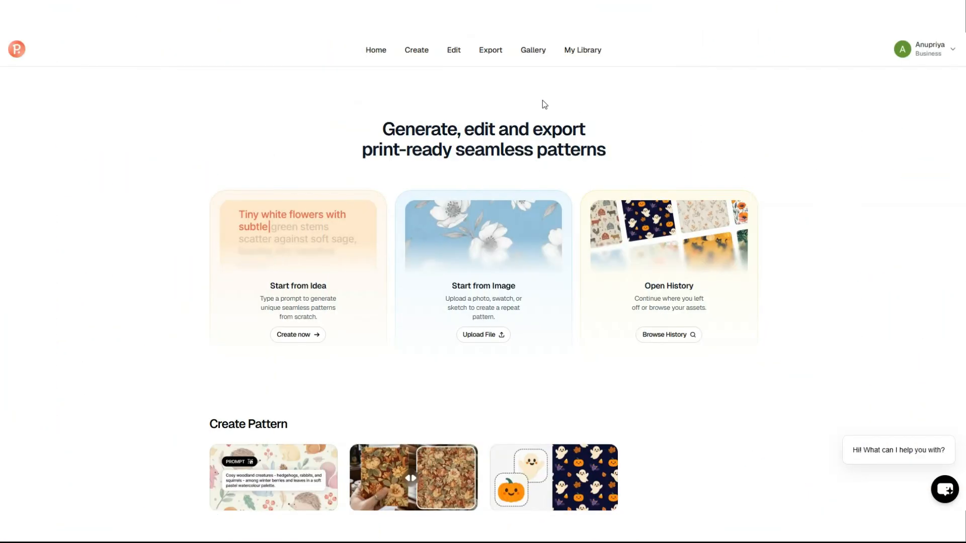
Load the pink and blue watercolor floral pattern into the Recolor tool and generate one colorway in Auto mode
{"action": "mouse_move", "coordinate": [452, 54]}
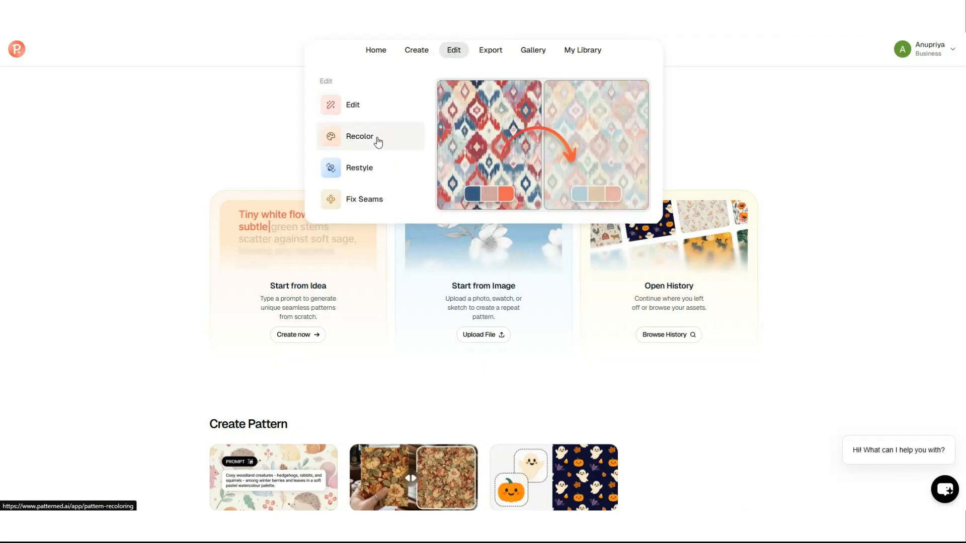
{"action": "left_click", "coordinate": [360, 137]}
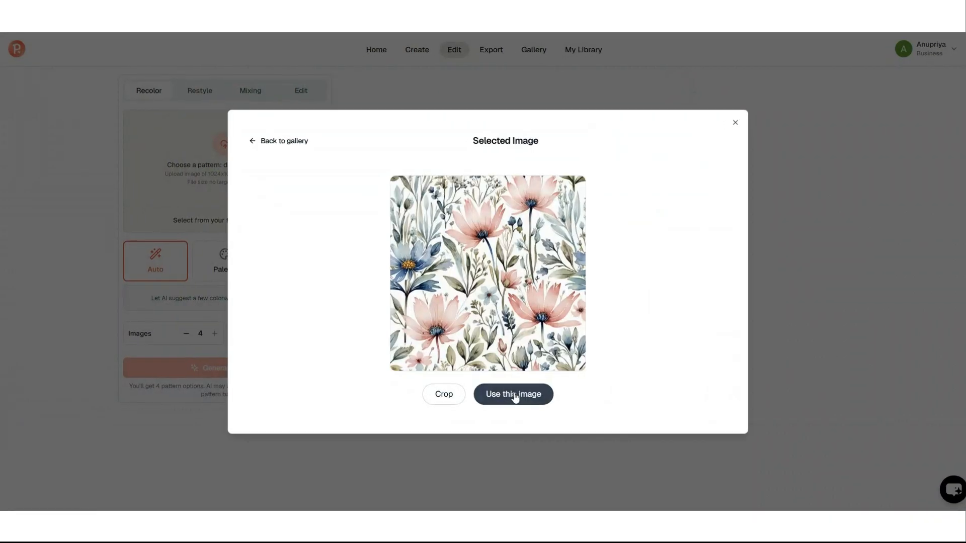
{"action": "left_click", "coordinate": [513, 394]}
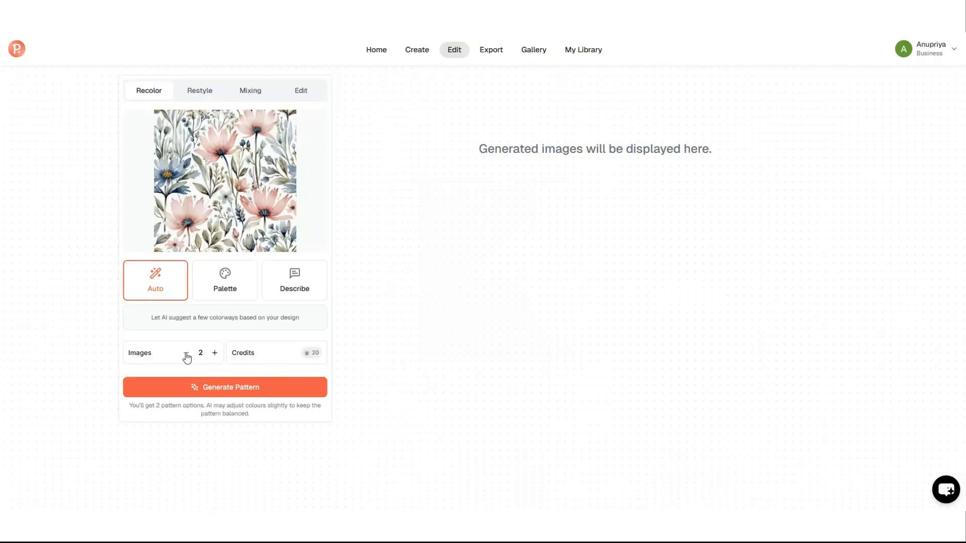
{"action": "left_click", "coordinate": [210, 395]}
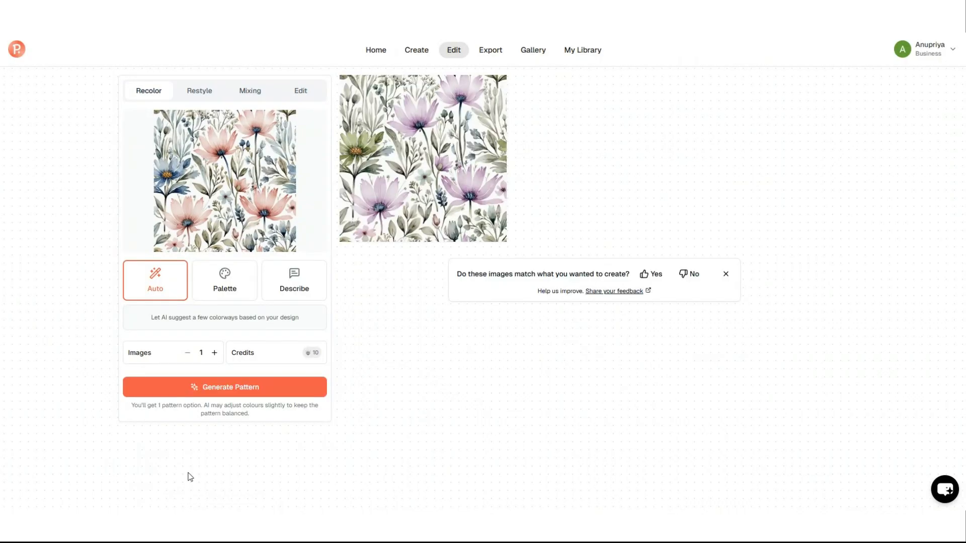
Switch recoloring to Palette mode, browse the preset palette library, and choose the navy, blue, cream, dark red and red preset
{"action": "left_click", "coordinate": [231, 282]}
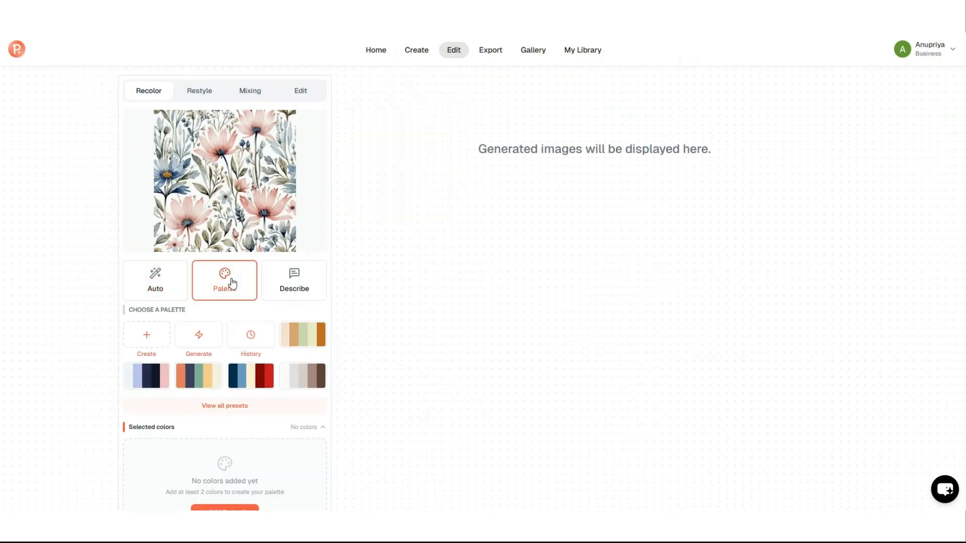
{"action": "left_click", "coordinate": [244, 411]}
{"action": "scroll", "coordinate": [496, 352], "scroll_direction": "down", "scroll_amount": 5}
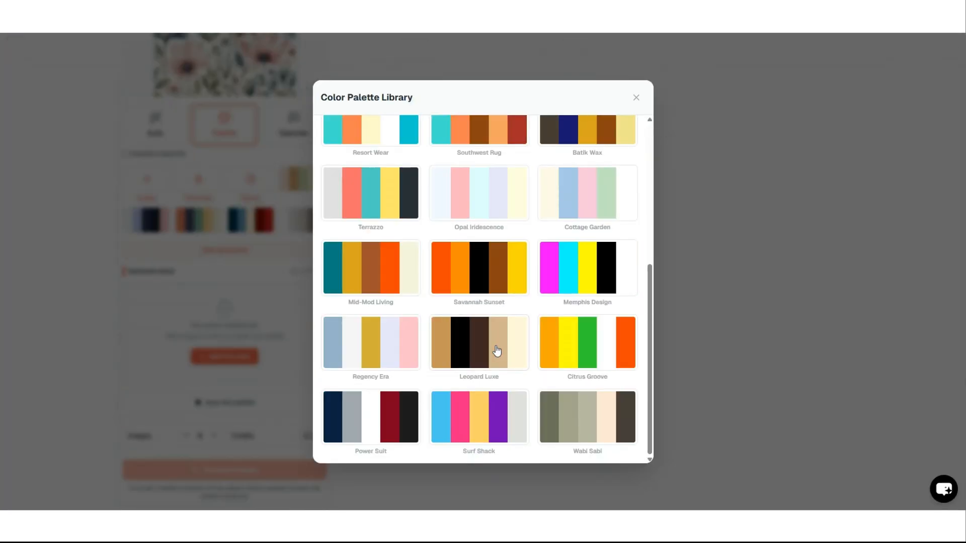
{"action": "scroll", "coordinate": [496, 346], "scroll_direction": "up", "scroll_amount": 5}
{"action": "scroll", "coordinate": [454, 344], "scroll_direction": "down", "scroll_amount": 5}
{"action": "key", "text": "Escape"}
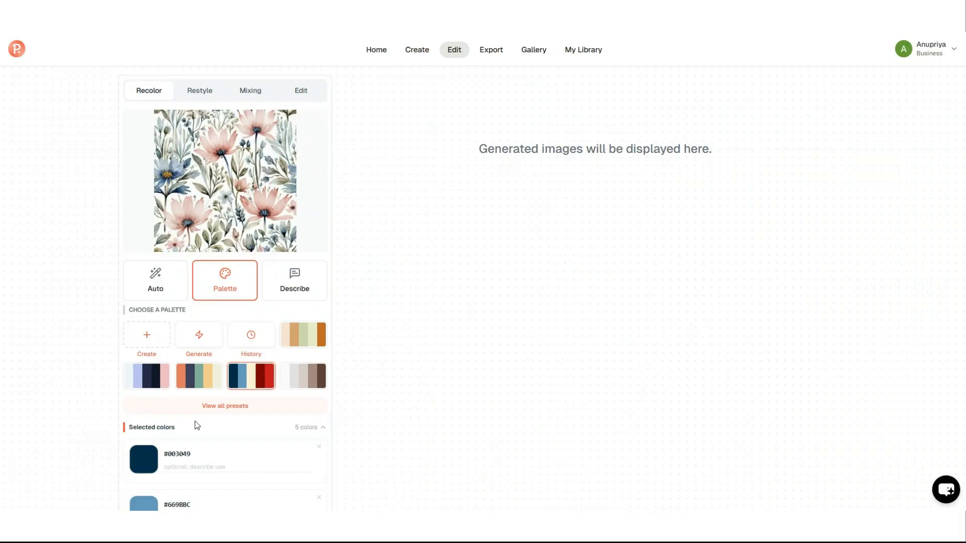
Try adding a sixth color to the selected palette, change it to dark blue, and remove it again
{"action": "scroll", "coordinate": [197, 425], "scroll_direction": "down", "scroll_amount": 6}
{"action": "left_click", "coordinate": [244, 399]}
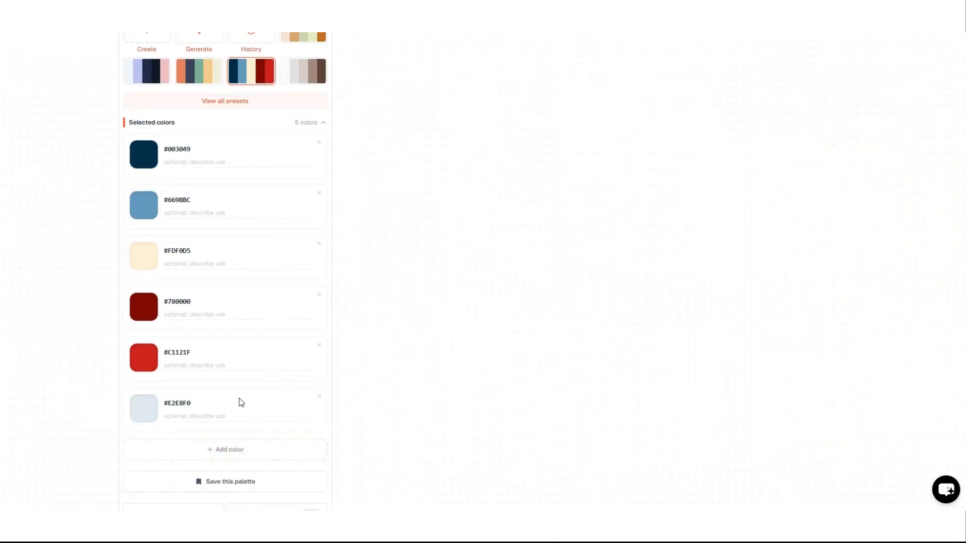
{"action": "left_click", "coordinate": [157, 412]}
{"action": "left_click_drag", "start_coordinate": [197, 412], "coordinate": [278, 458]}
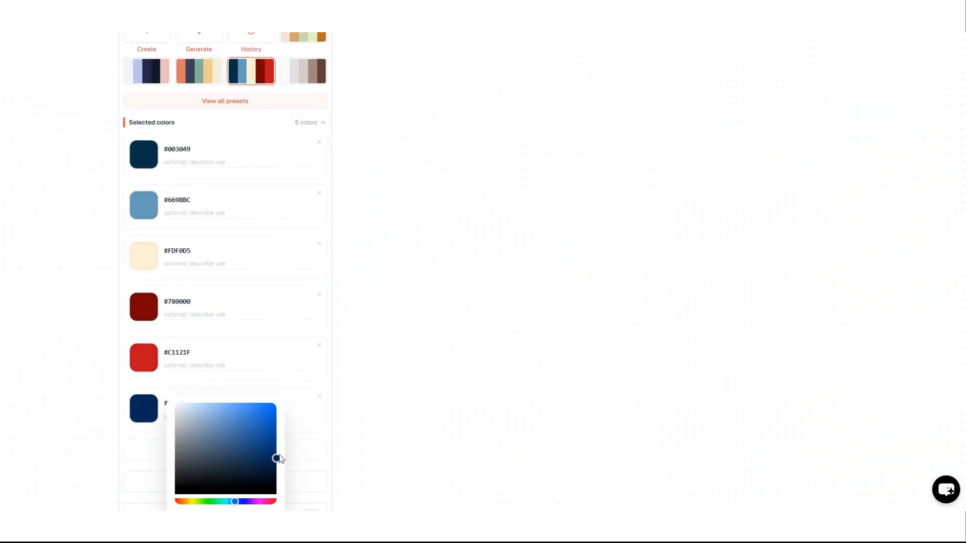
{"action": "left_click", "coordinate": [307, 410]}
{"action": "left_click", "coordinate": [319, 397]}
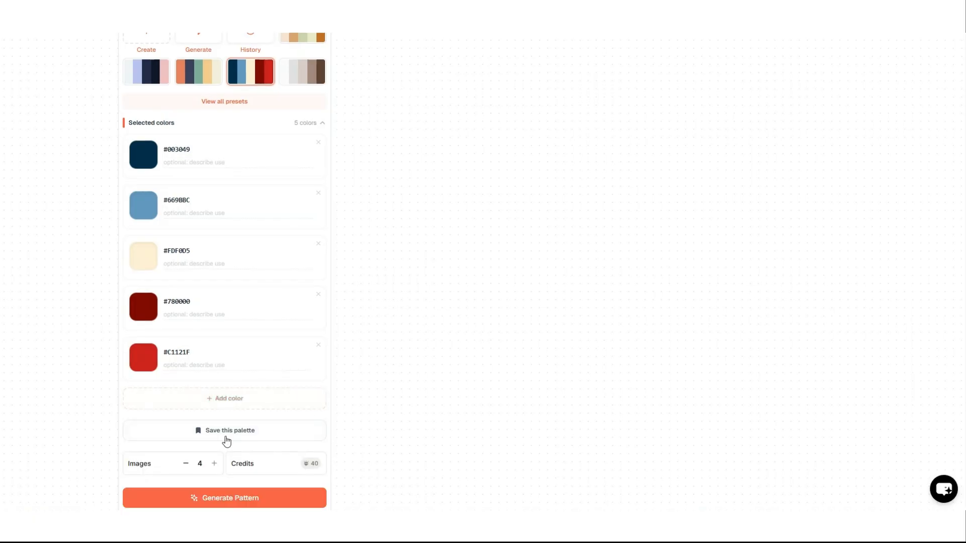
Set the number of images to 2 and generate the floral recolorings with the selected five-color palette
{"action": "left_click", "coordinate": [187, 466]}
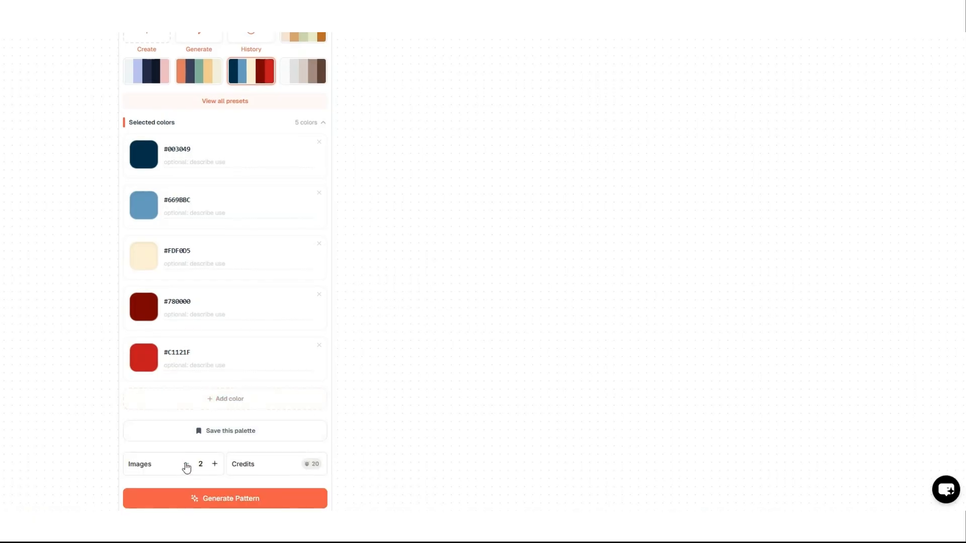
{"action": "left_click", "coordinate": [235, 496]}
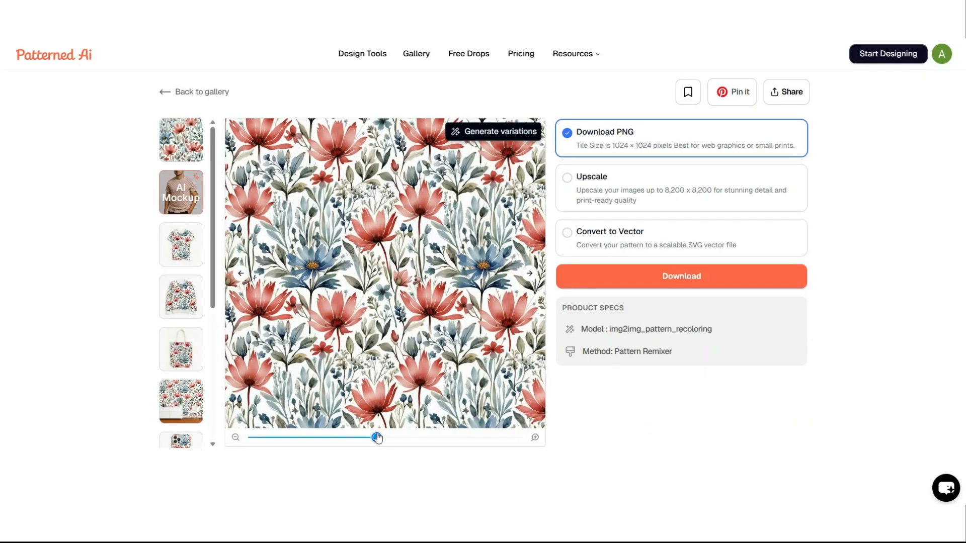
Enlarge the repeat scale of the recolored floral pattern and look through its T-shirt, sweatshirt and tote bag mockups
{"action": "left_click_drag", "start_coordinate": [376, 438], "coordinate": [406, 437]}
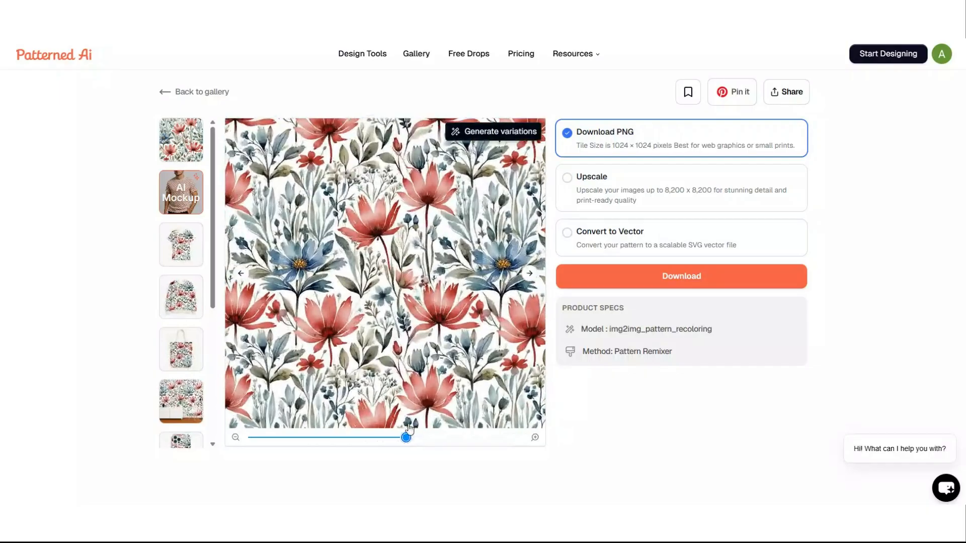
{"action": "left_click", "coordinate": [529, 274]}
{"action": "left_click", "coordinate": [528, 274]}
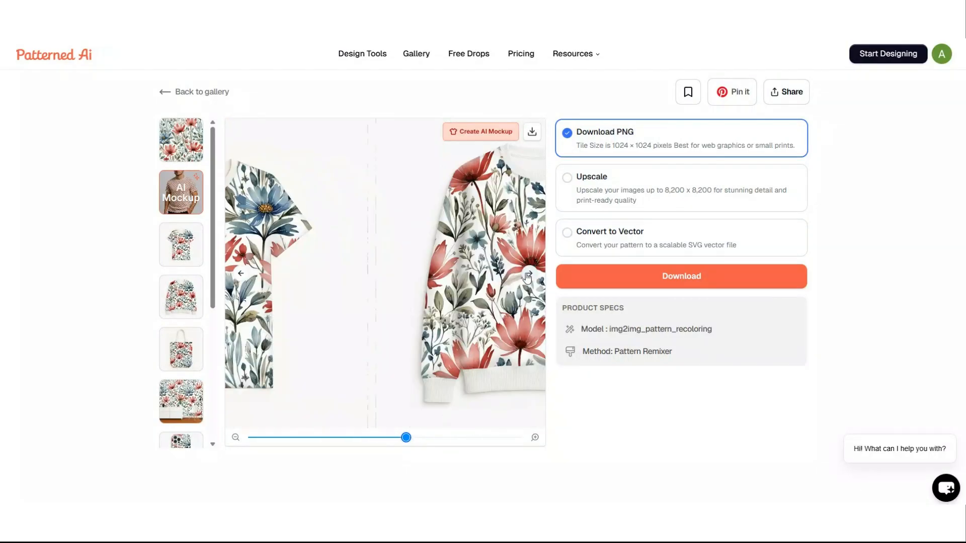
{"action": "left_click", "coordinate": [531, 272]}
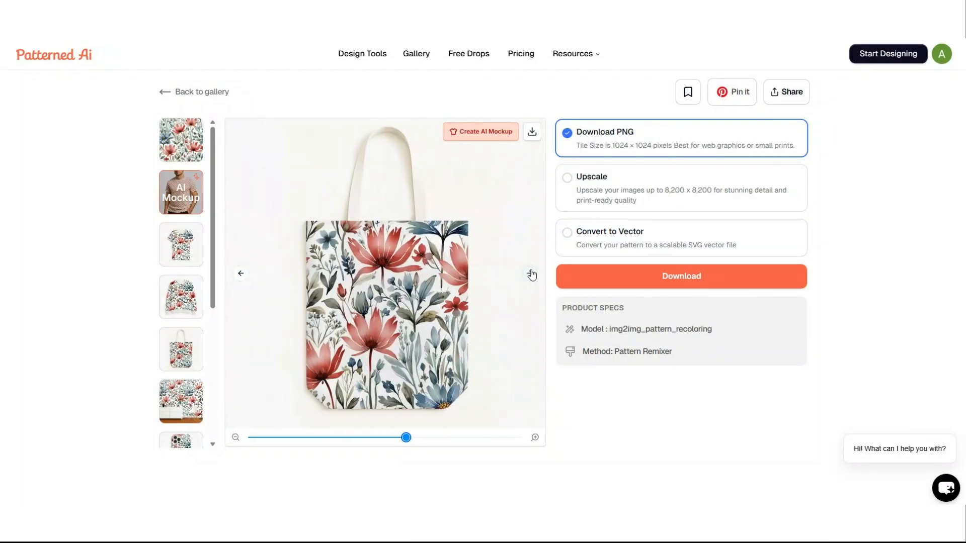
{"action": "left_click", "coordinate": [531, 274]}
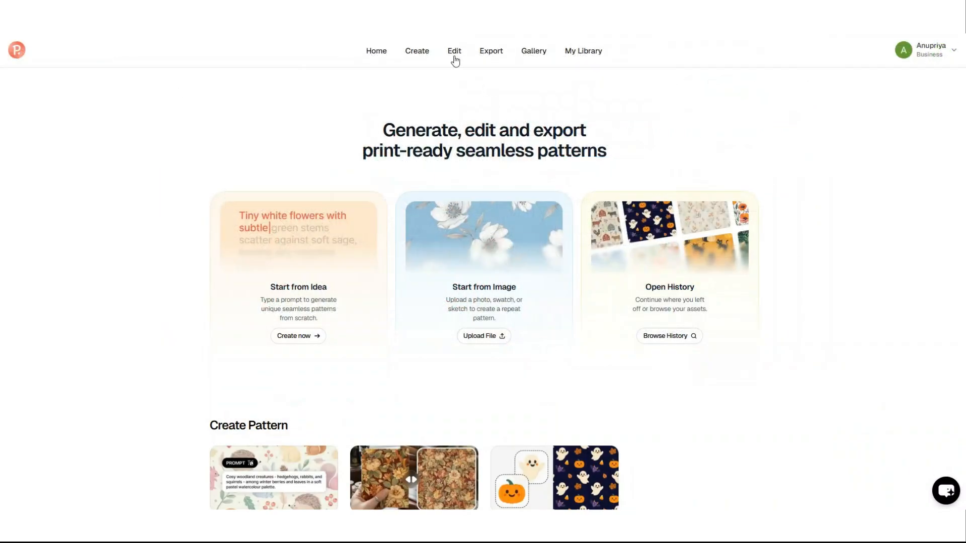
Load the blue tile pattern with lemons, uncropped, into the Edit tool
{"action": "mouse_move", "coordinate": [453, 56]}
{"action": "left_click", "coordinate": [351, 108]}
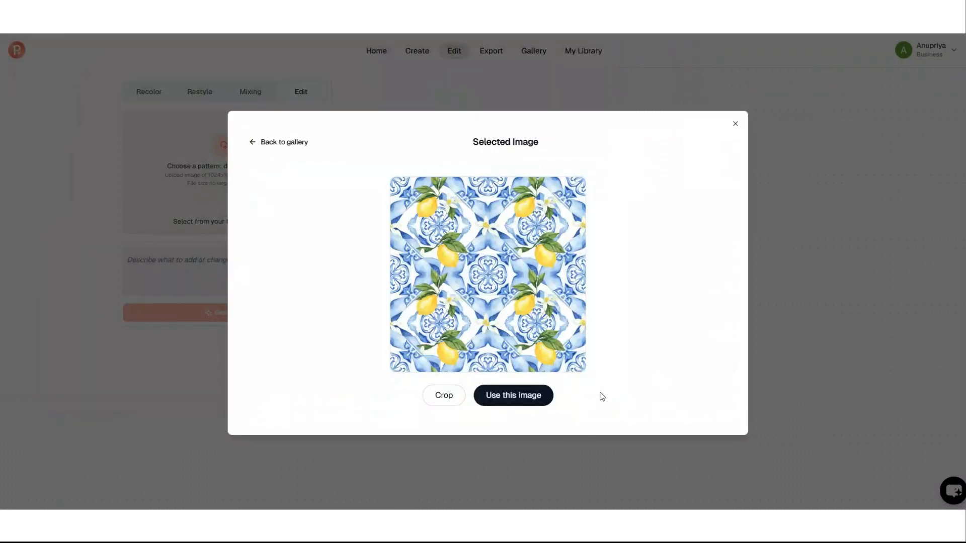
{"action": "left_click", "coordinate": [503, 400]}
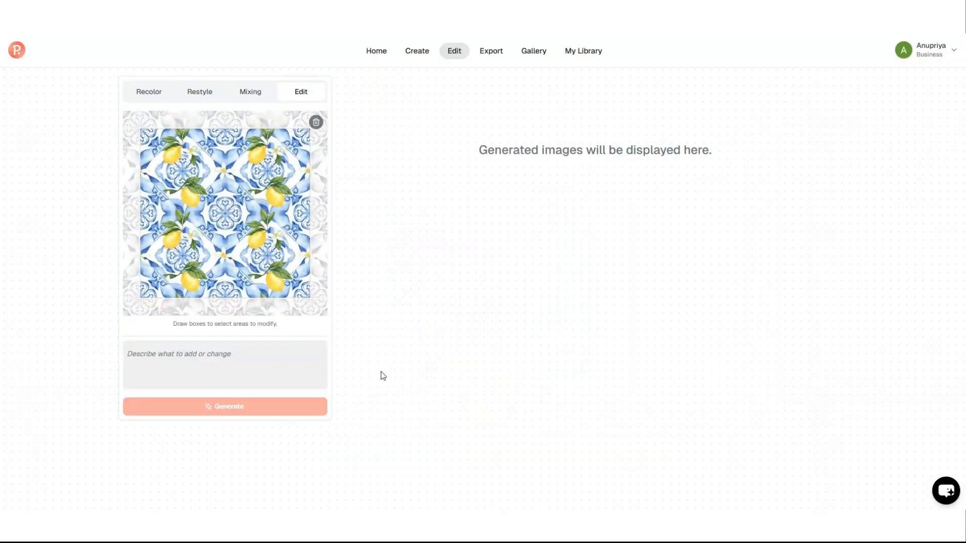
Box the small flower in the pattern's lower center and generate an edit with the prompt "same pattern, remove this flower"
{"action": "mouse_move", "coordinate": [207, 237]}
{"action": "left_mouse_down"}
{"action": "mouse_move", "coordinate": [241, 270]}
{"action": "mouse_move", "coordinate": [226, 259]}
{"action": "left_mouse_up"}
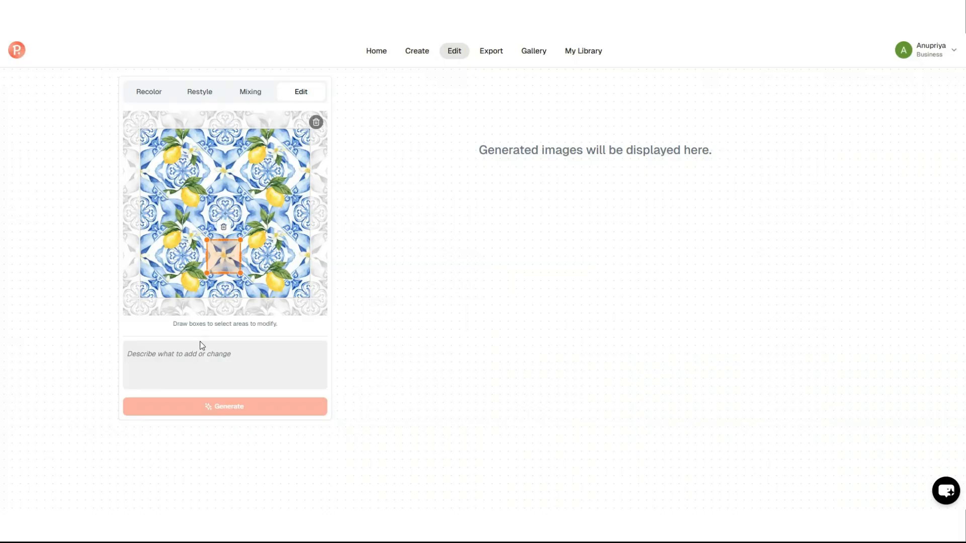
{"action": "type", "text": "same pattern, rem"}
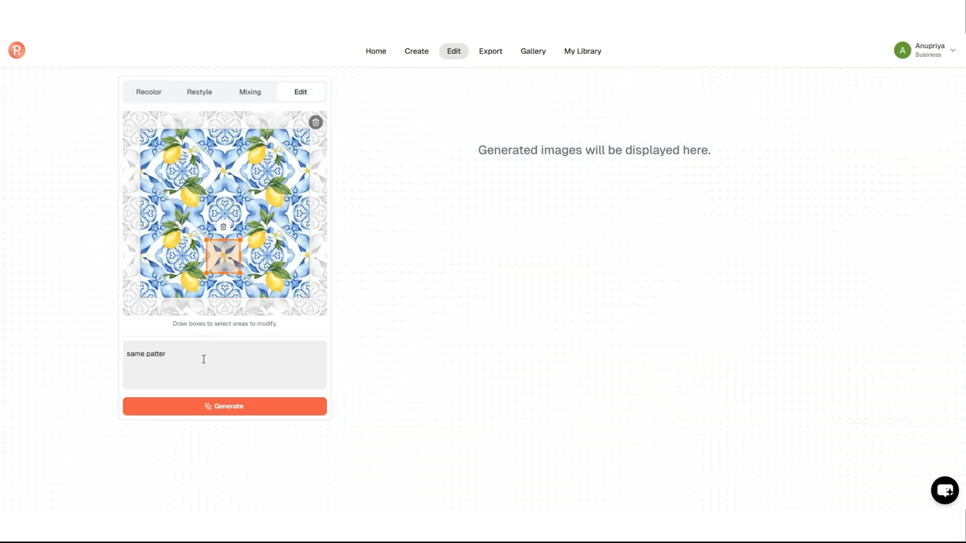
{"action": "type", "text": "ove this flower"}
{"action": "left_click", "coordinate": [204, 407]}
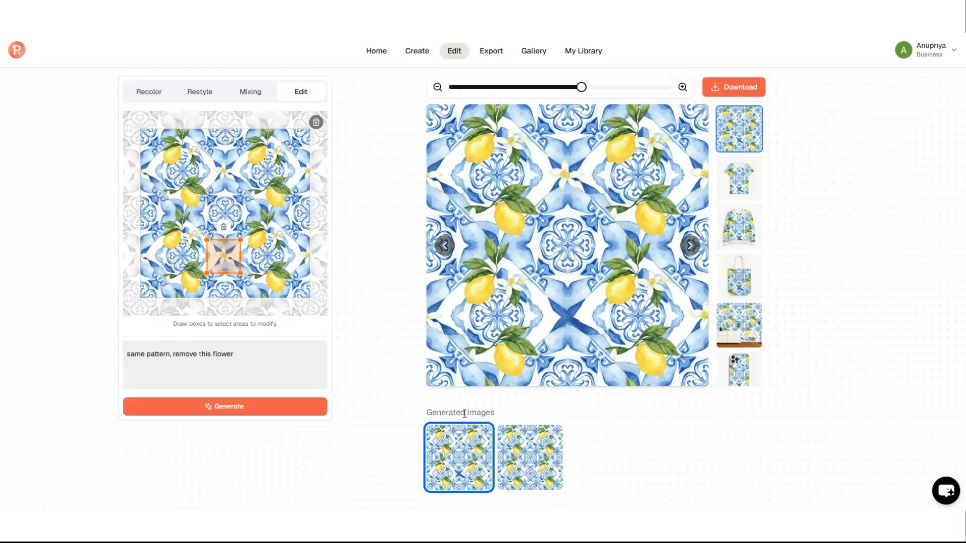
Compare the two edited lemon patterns and preview the second one on the T-shirt, sweatshirt, wall and phone case mockups
{"action": "left_click", "coordinate": [531, 470]}
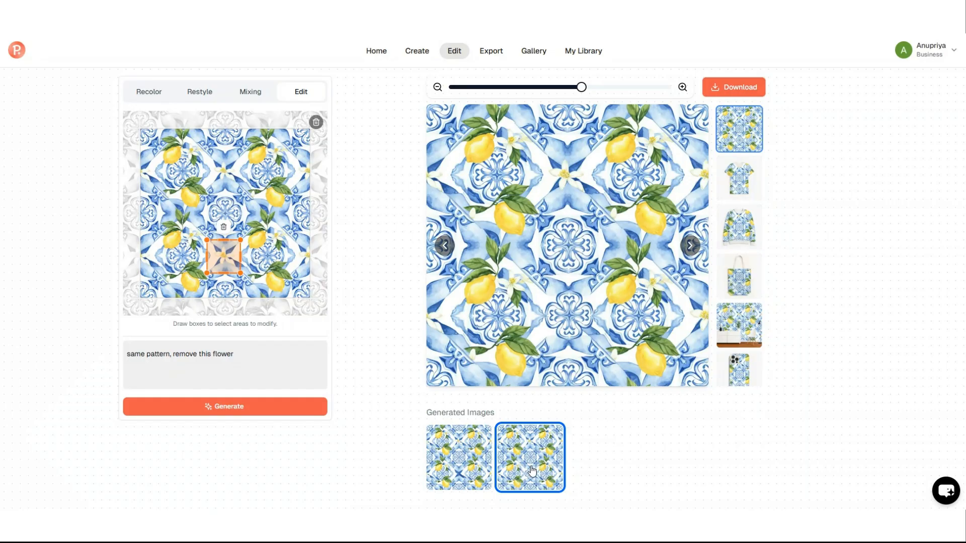
{"action": "left_click", "coordinate": [473, 471]}
{"action": "left_click", "coordinate": [521, 471]}
{"action": "left_click", "coordinate": [748, 190]}
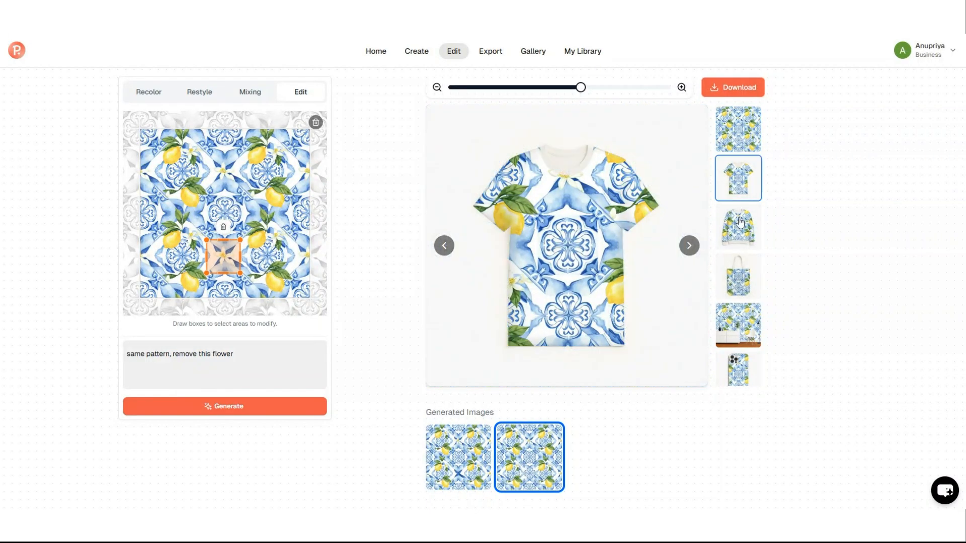
{"action": "left_click", "coordinate": [738, 237]}
{"action": "left_click", "coordinate": [733, 327]}
{"action": "left_click", "coordinate": [731, 382]}
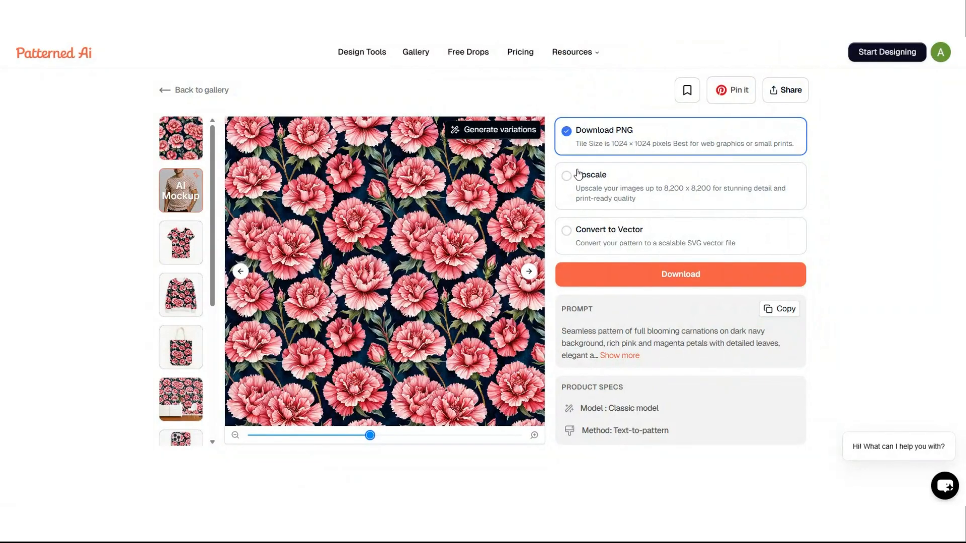
Choose Convert to Vector for the pink carnation pattern and open it in the Pattern Vectoriser
{"action": "left_click", "coordinate": [574, 179]}
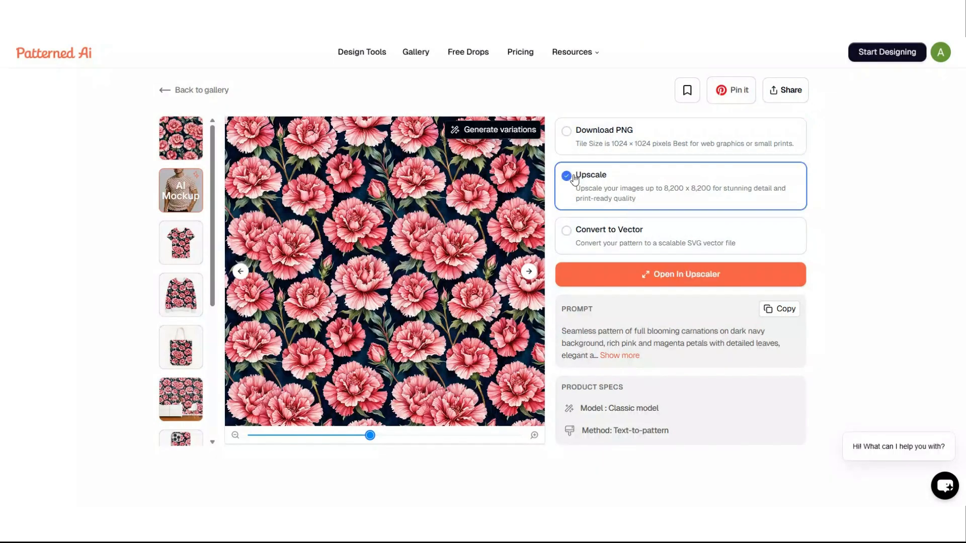
{"action": "left_click", "coordinate": [567, 238]}
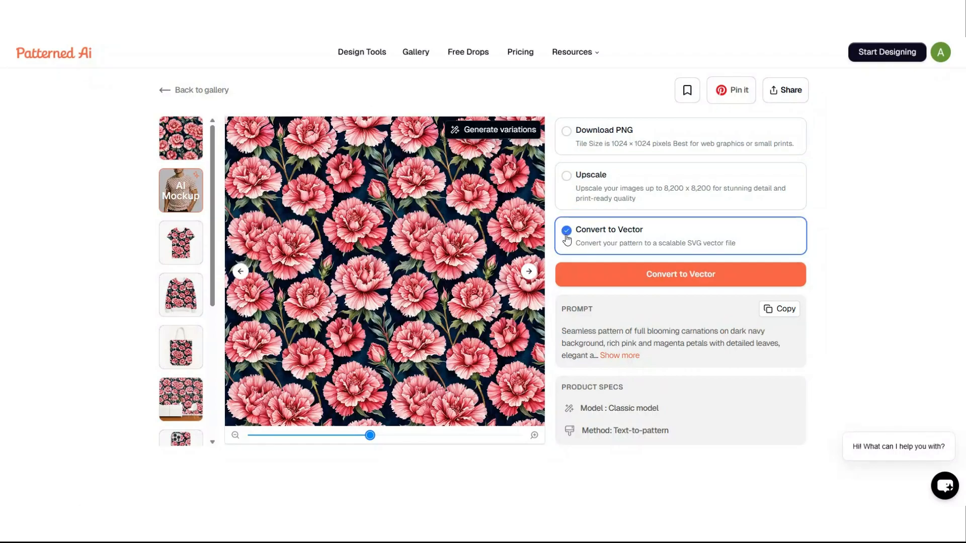
{"action": "left_click", "coordinate": [656, 280]}
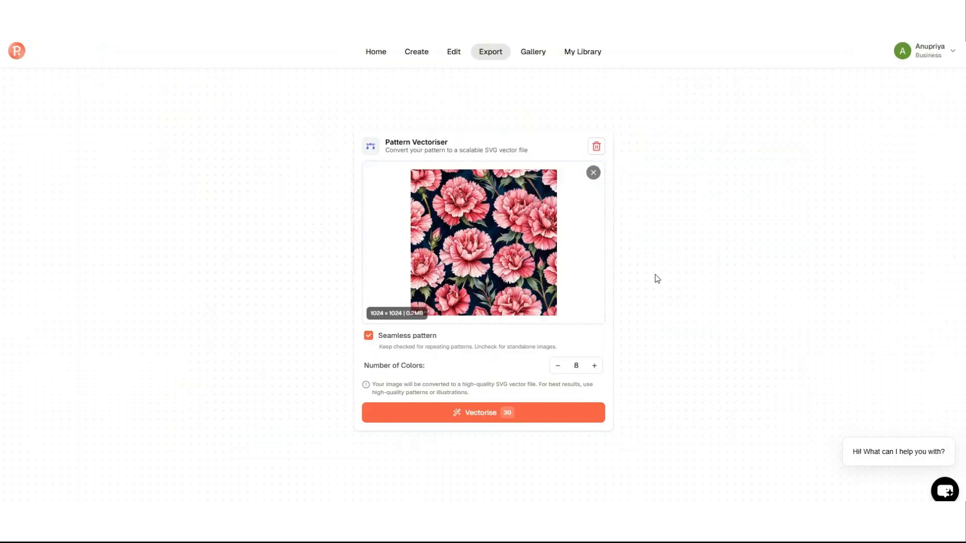
Set the carnation pattern's number of colors to 10 and vectorise it as a seamless pattern
{"action": "left_click", "coordinate": [590, 371]}
{"action": "left_click", "coordinate": [590, 370]}
{"action": "left_click", "coordinate": [556, 367]}
{"action": "left_click", "coordinate": [470, 411]}
Toggle the Red 9, Blue 8, Lime 7 and Pink 2 colour layers off and on, then open the download options for the vectorised pattern
{"action": "left_click", "coordinate": [781, 419]}
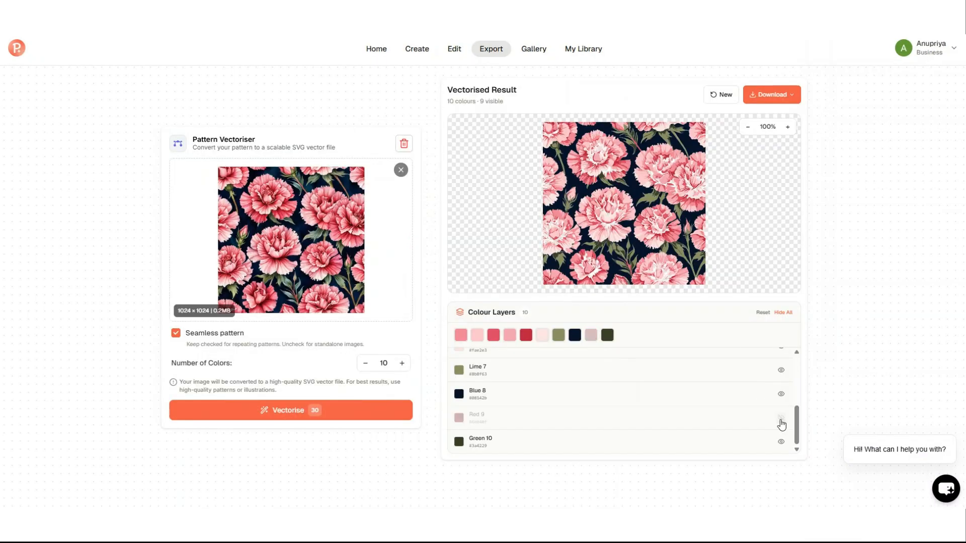
{"action": "left_click", "coordinate": [782, 420]}
{"action": "left_click", "coordinate": [783, 395]}
{"action": "left_click", "coordinate": [783, 395]}
{"action": "left_click", "coordinate": [783, 370]}
{"action": "left_click", "coordinate": [783, 371]}
{"action": "scroll", "coordinate": [783, 371], "scroll_direction": "up", "scroll_amount": 3}
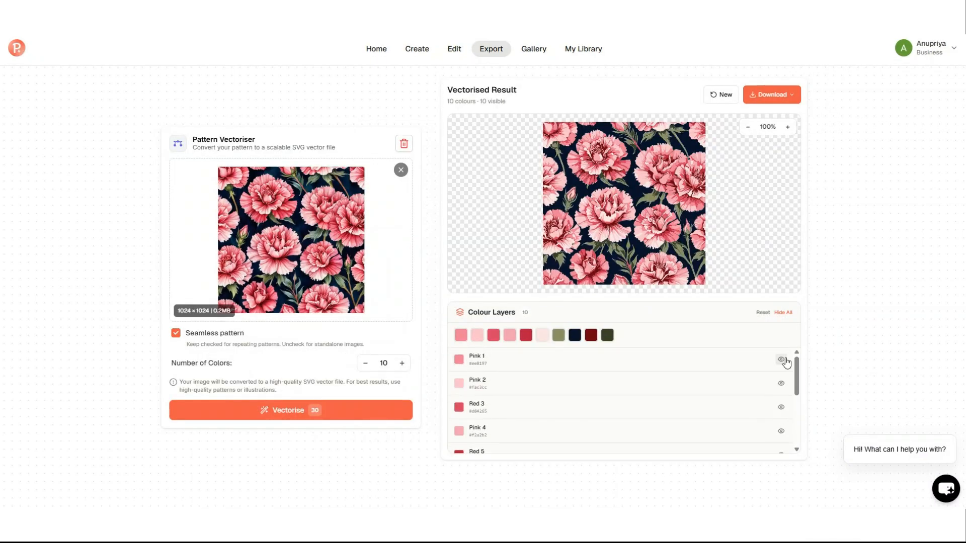
{"action": "left_click", "coordinate": [782, 384]}
{"action": "left_click", "coordinate": [782, 385]}
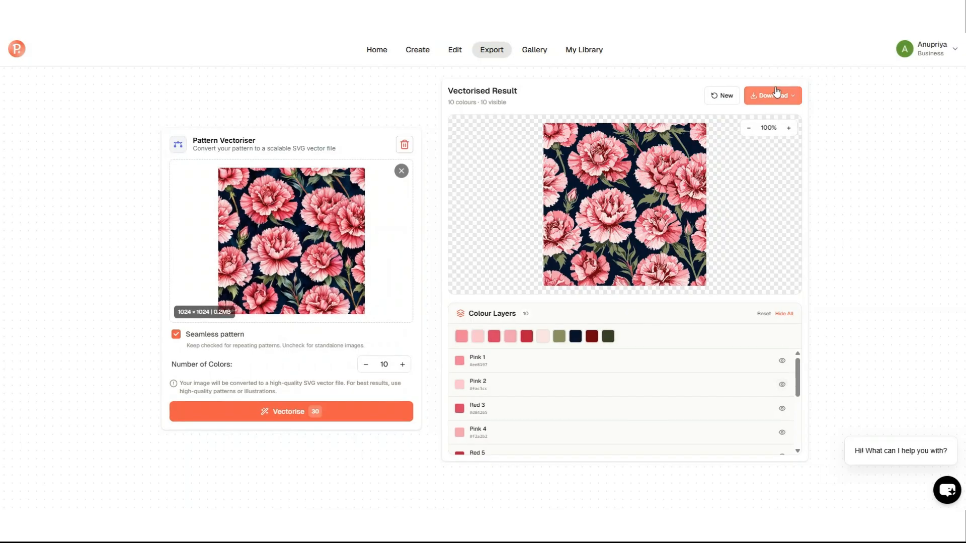
{"action": "left_click", "coordinate": [790, 100]}
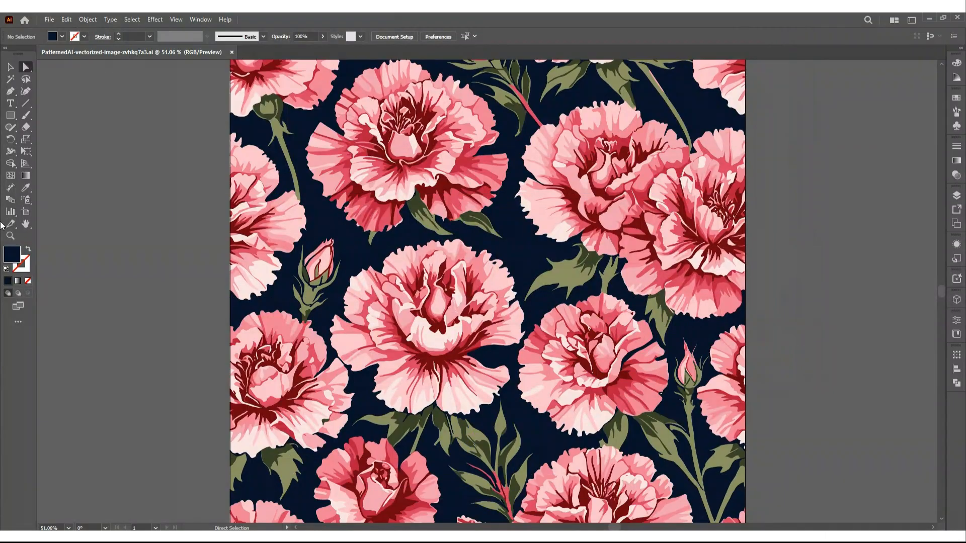
Switch to the vectorised carnation file in Illustrator and try a dark brown fill (#280809) on the large navy background shape
{"action": "left_click", "coordinate": [441, 189]}
{"action": "left_click", "coordinate": [417, 190]}
{"action": "left_click", "coordinate": [395, 194]}
{"action": "left_click", "coordinate": [322, 217]}
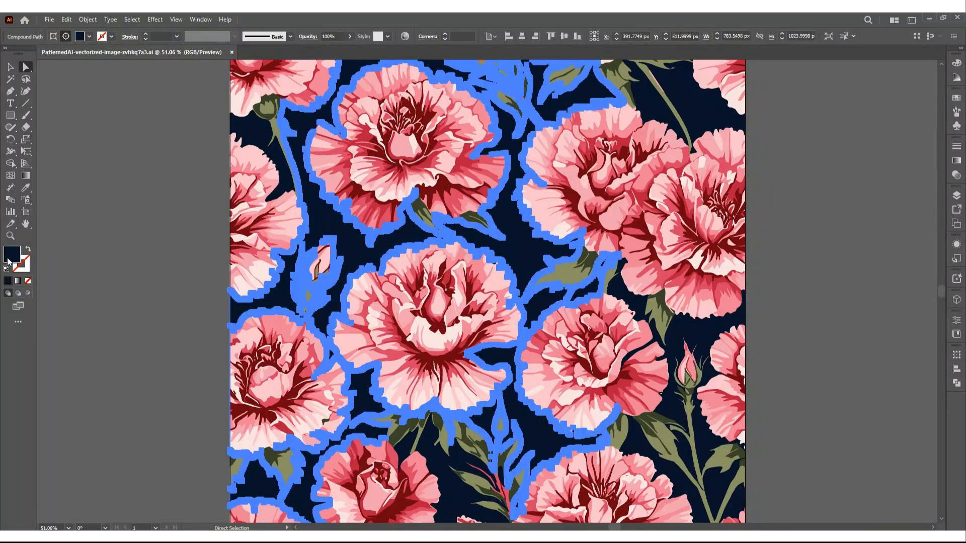
{"action": "double_click", "coordinate": [7, 258]}
{"action": "left_click_drag", "start_coordinate": [246, 391], "coordinate": [245, 337]}
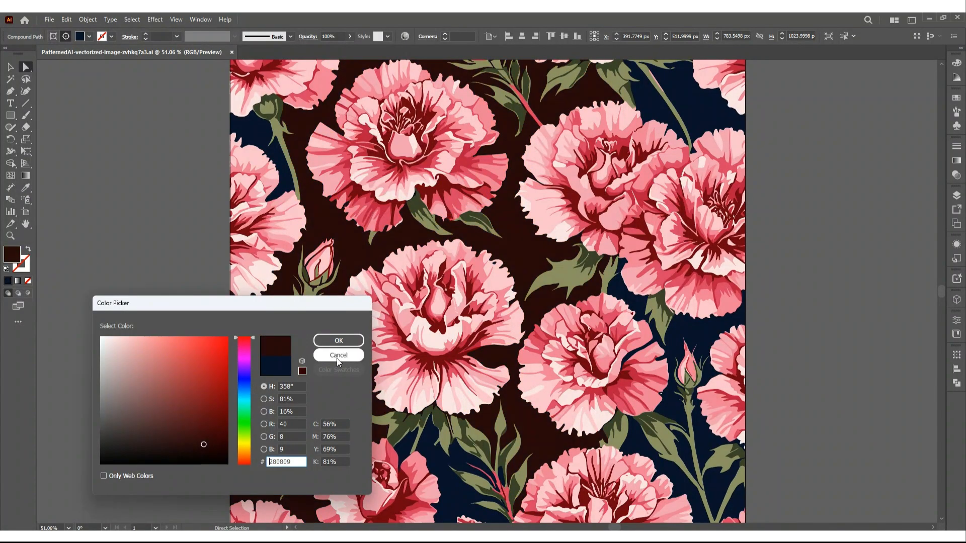
{"action": "left_click", "coordinate": [338, 355]}
{"action": "key", "text": "ctrl+shift+a"}
{"action": "key", "text": "ctrl+1"}
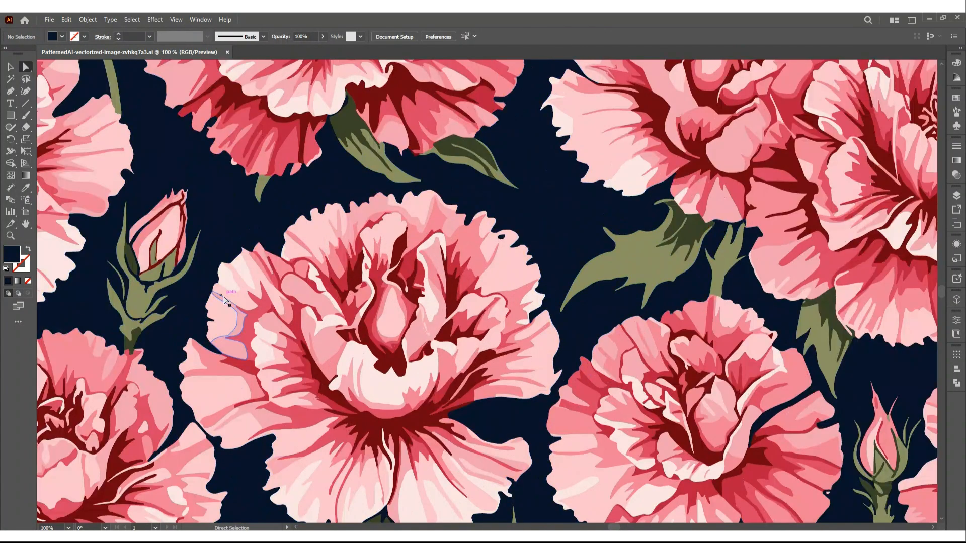
{"action": "left_click", "coordinate": [10, 79]}
{"action": "left_click", "coordinate": [349, 126]}
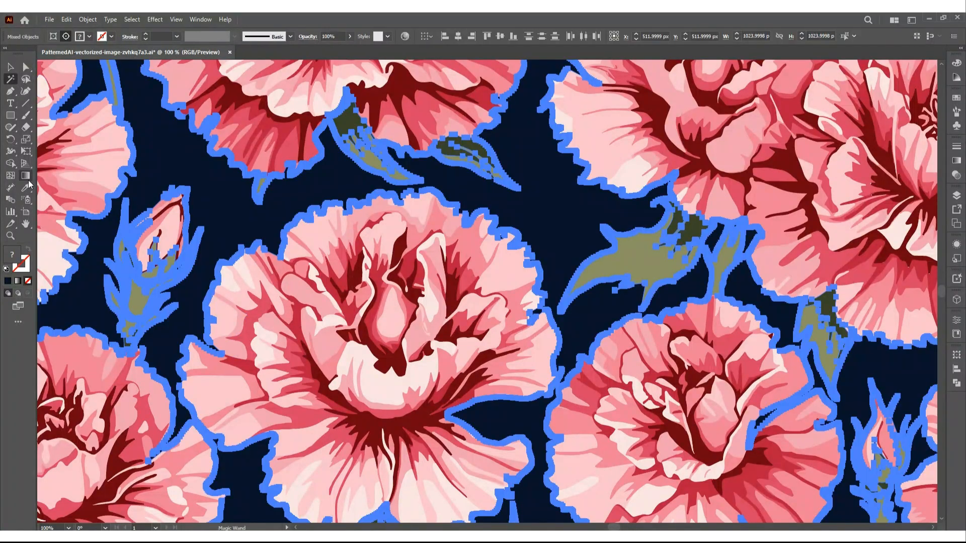
{"action": "left_click", "coordinate": [26, 66]}
{"action": "key", "text": "ctrl+shift+a"}
Select all dark green leaf shapes sharing the same fill and recolor them to #171E06
{"action": "left_click", "coordinate": [347, 121]}
{"action": "left_click", "coordinate": [134, 21]}
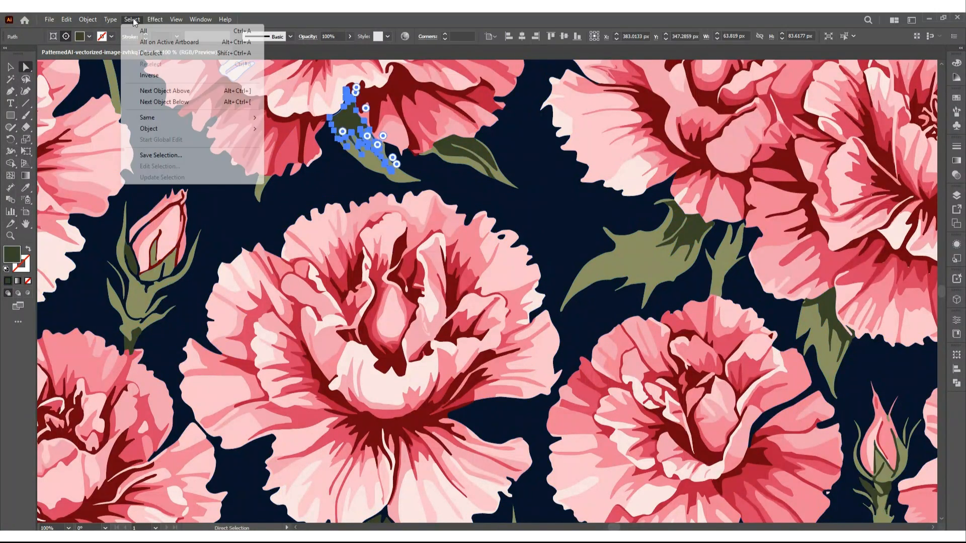
{"action": "left_click", "coordinate": [301, 158]}
{"action": "double_click", "coordinate": [12, 254]}
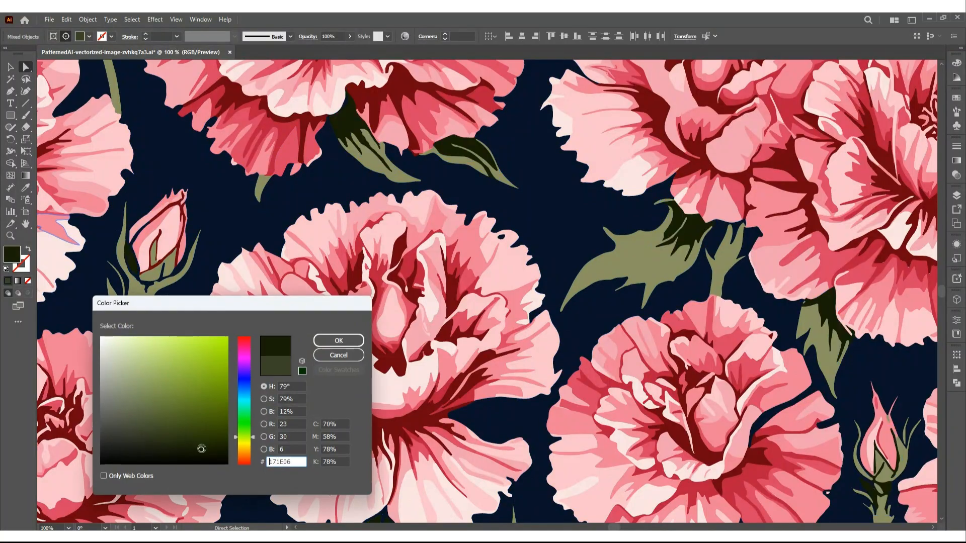
{"action": "left_click", "coordinate": [338, 340]}
Make a repeating pattern from the entire carnation artwork and shift the artwork within the tile to check the repeat
{"action": "left_click", "coordinate": [88, 19]}
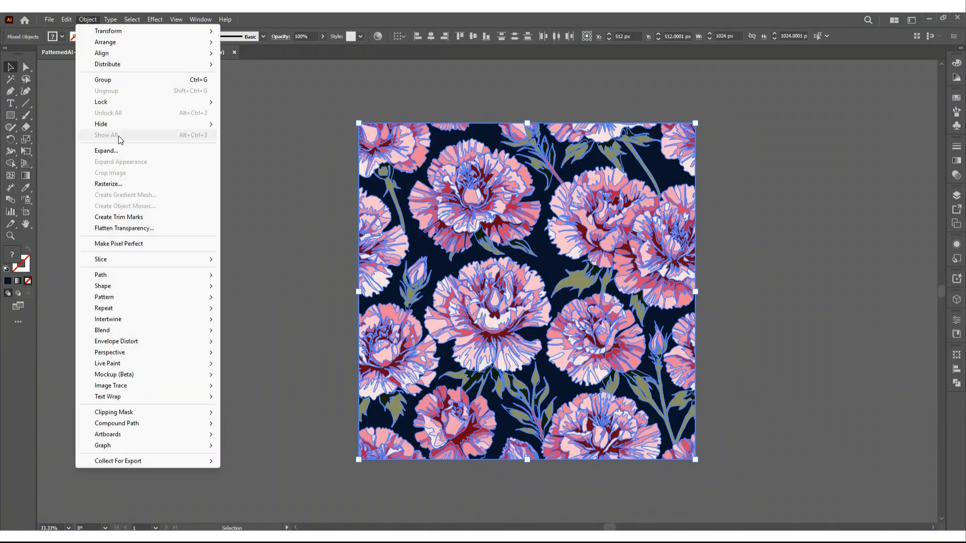
{"action": "mouse_move", "coordinate": [151, 297]}
{"action": "left_click", "coordinate": [247, 300]}
{"action": "left_click", "coordinate": [583, 296]}
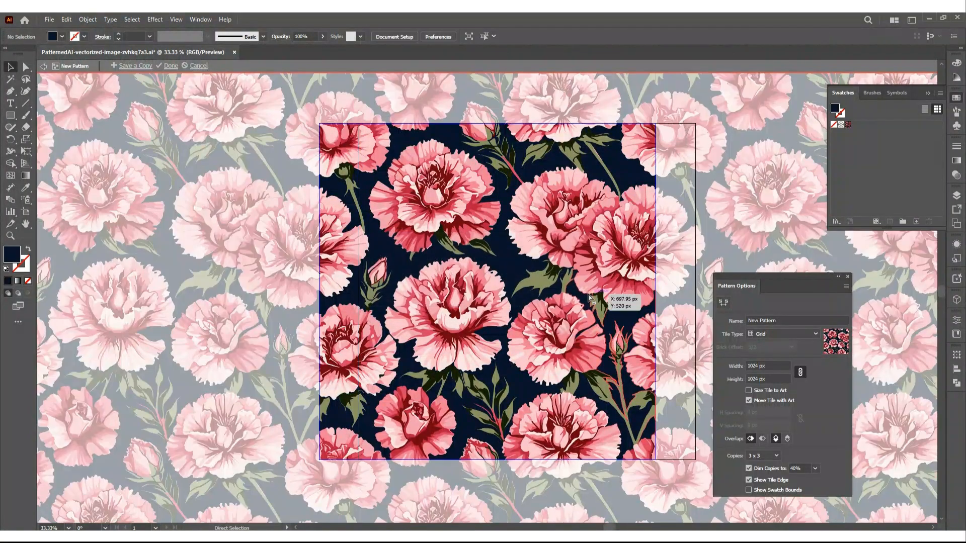
{"action": "key", "text": "Escape"}
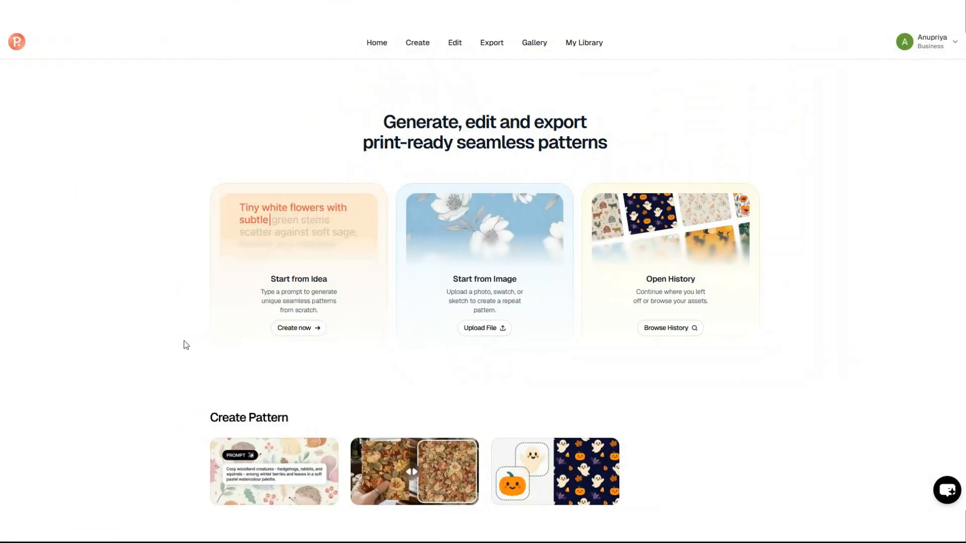
Open Preview on Products in Patterned AI and browse the Fashion, Home Decor, Stationery & Packaging and Accessories templates
{"action": "mouse_move", "coordinate": [491, 43]}
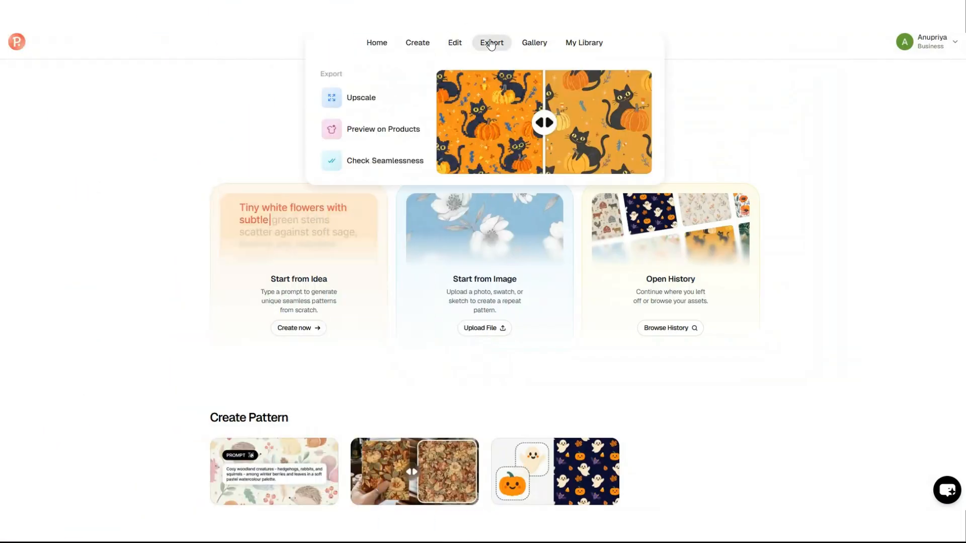
{"action": "left_click", "coordinate": [402, 132]}
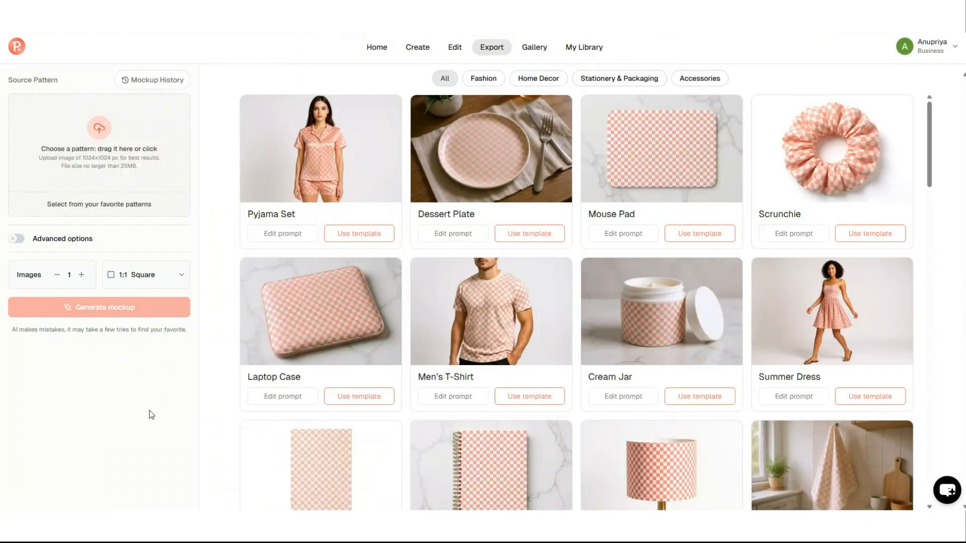
{"action": "left_click", "coordinate": [484, 79]}
{"action": "left_click", "coordinate": [530, 81]}
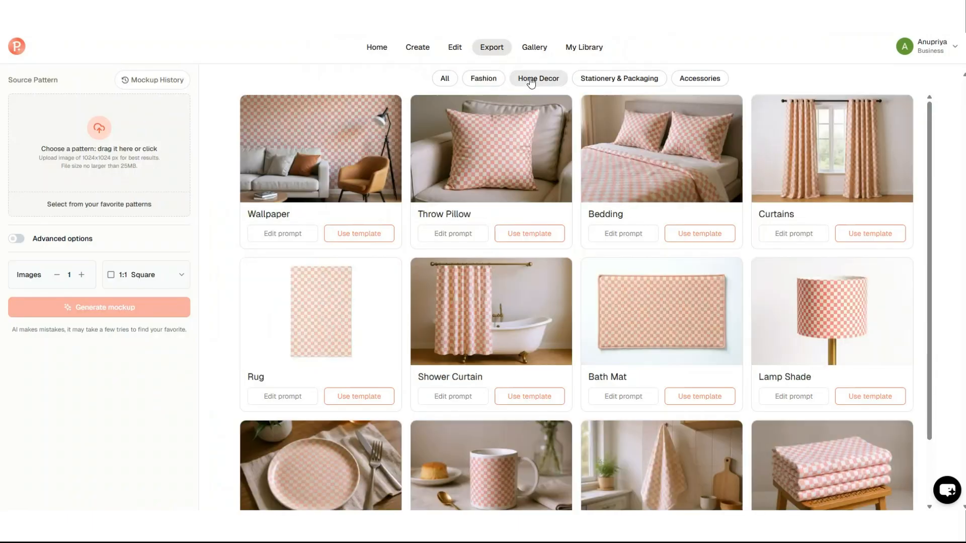
{"action": "left_click", "coordinate": [609, 84]}
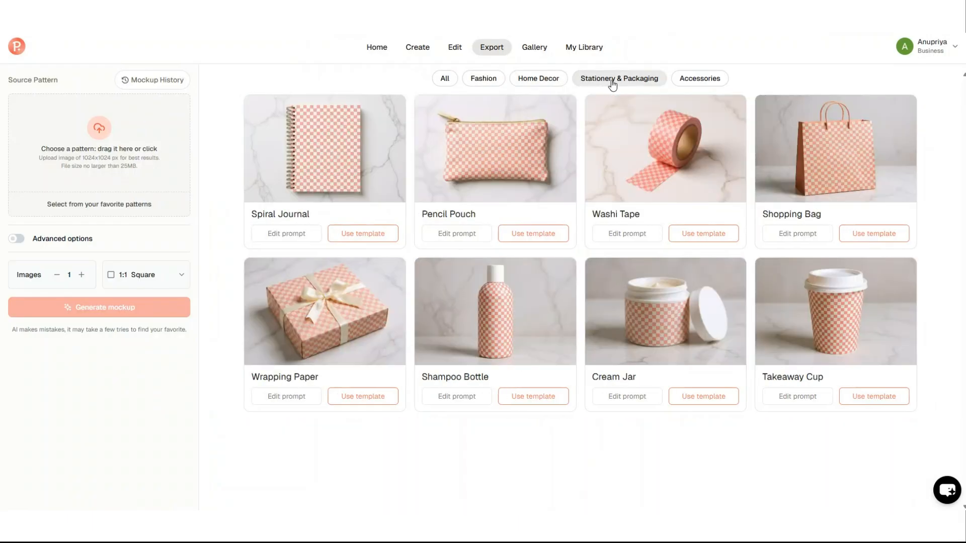
{"action": "left_click", "coordinate": [689, 84]}
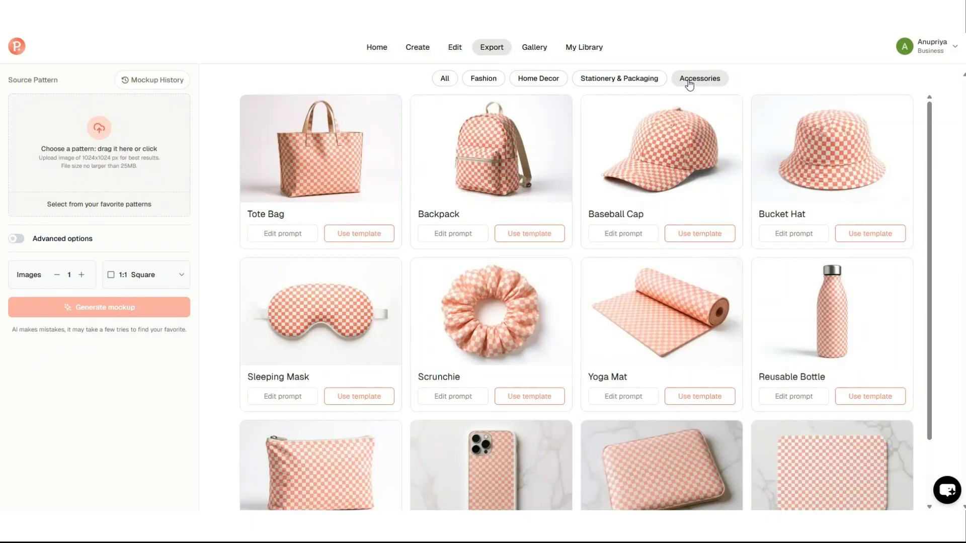
Choose the Kitchen Towel template from Home Decor for the pomegranate pattern and generate one 1:1 square mockup
{"action": "left_click", "coordinate": [540, 80]}
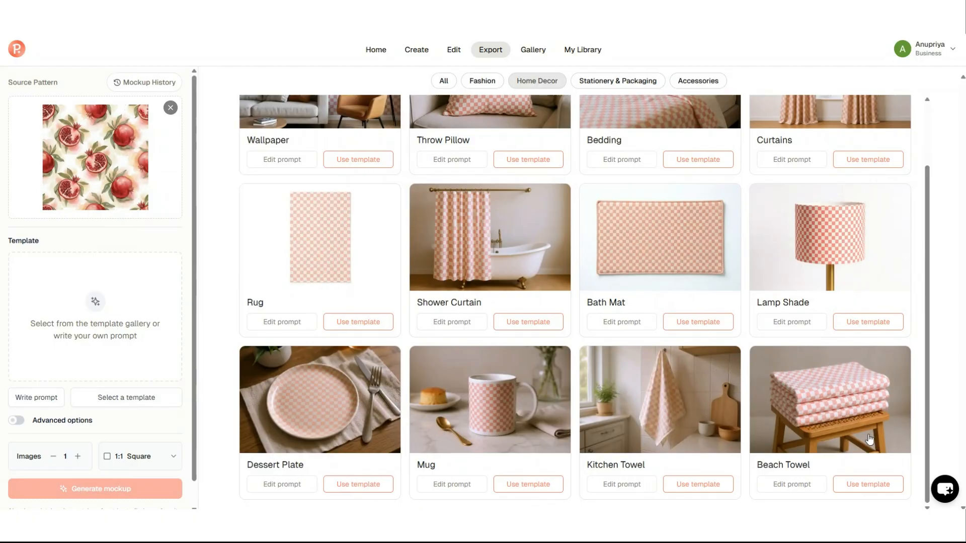
{"action": "left_click", "coordinate": [699, 484]}
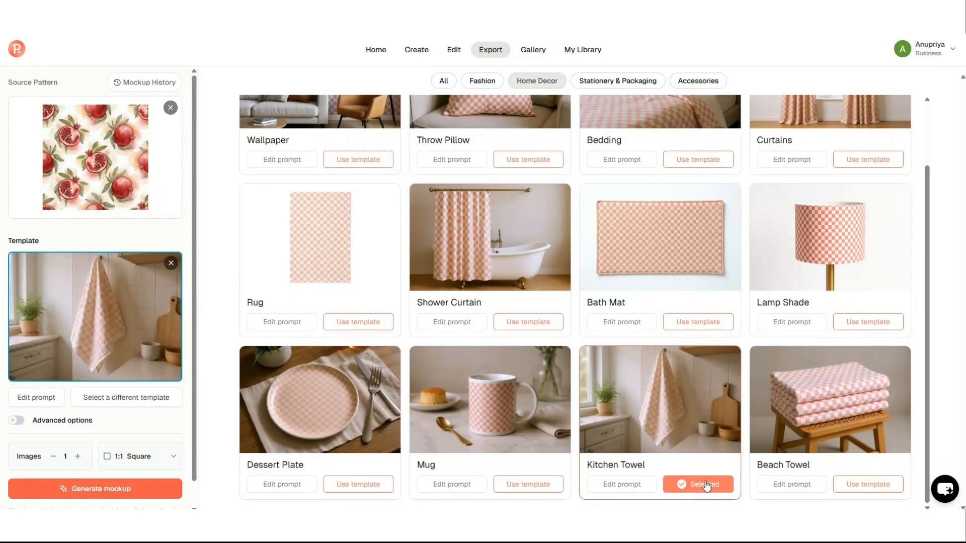
{"action": "left_click", "coordinate": [135, 482]}
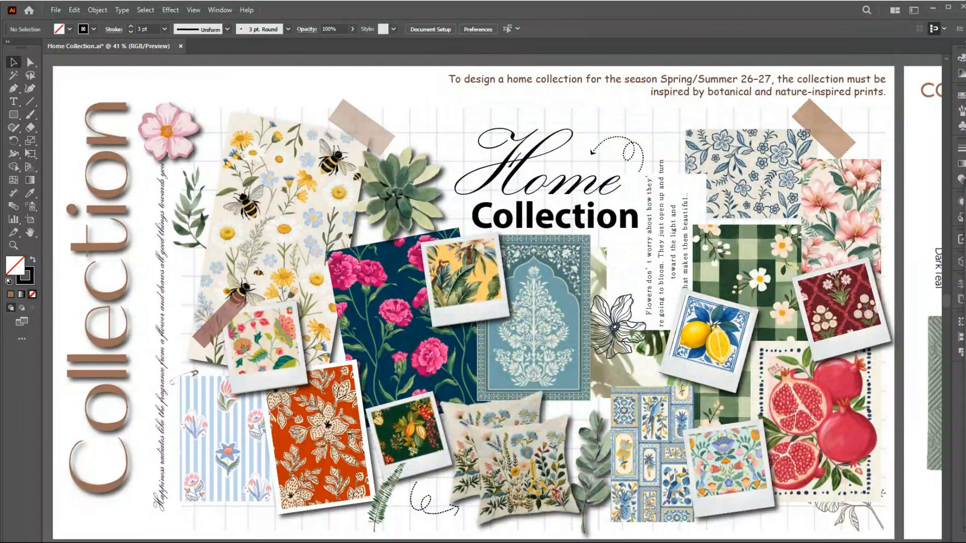
Switch to Home Collection.ai in Illustrator and look over the mood board and the colour trend study board
{"action": "scroll", "coordinate": [492, 303], "scroll_direction": "right", "scroll_amount": 6}
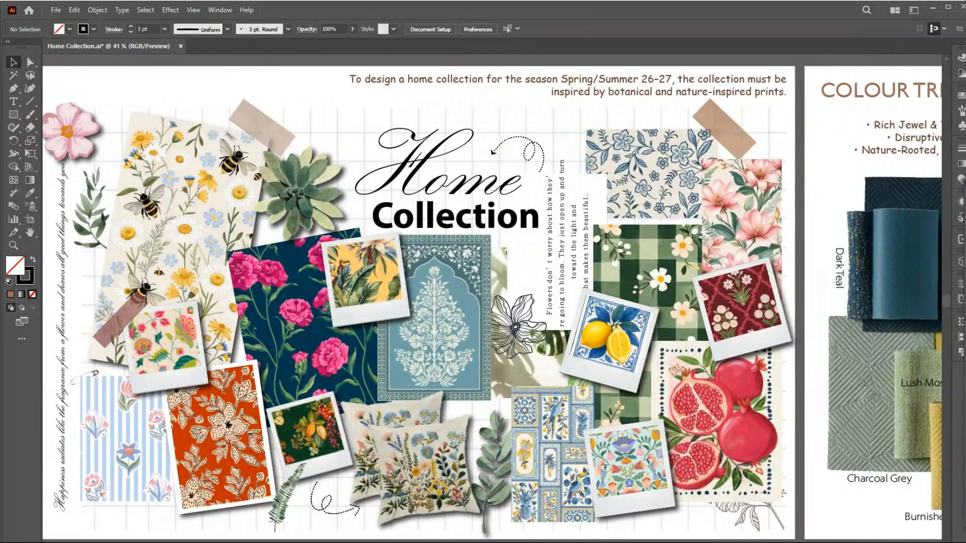
{"action": "scroll", "coordinate": [492, 302], "scroll_direction": "right", "scroll_amount": 15}
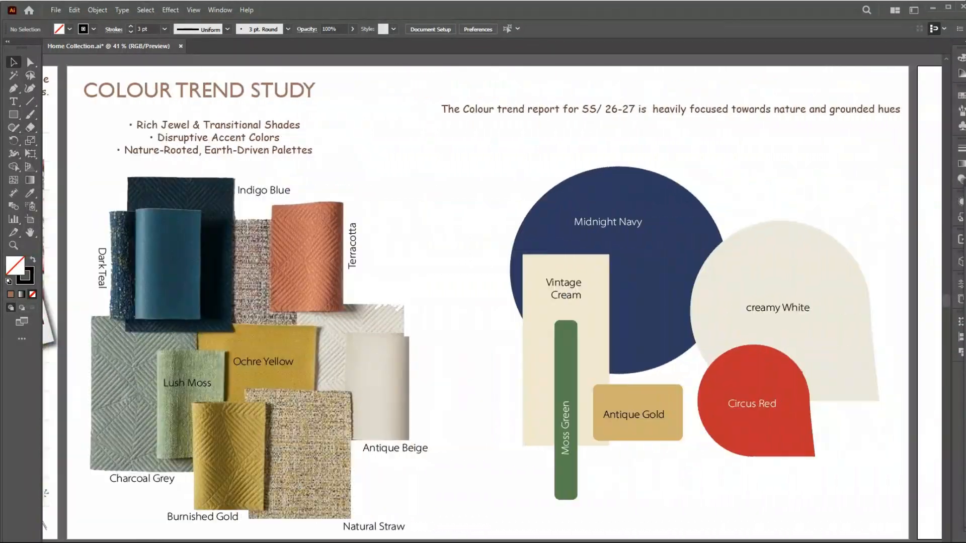
{"action": "scroll", "coordinate": [492, 303], "scroll_direction": "right", "scroll_amount": 8}
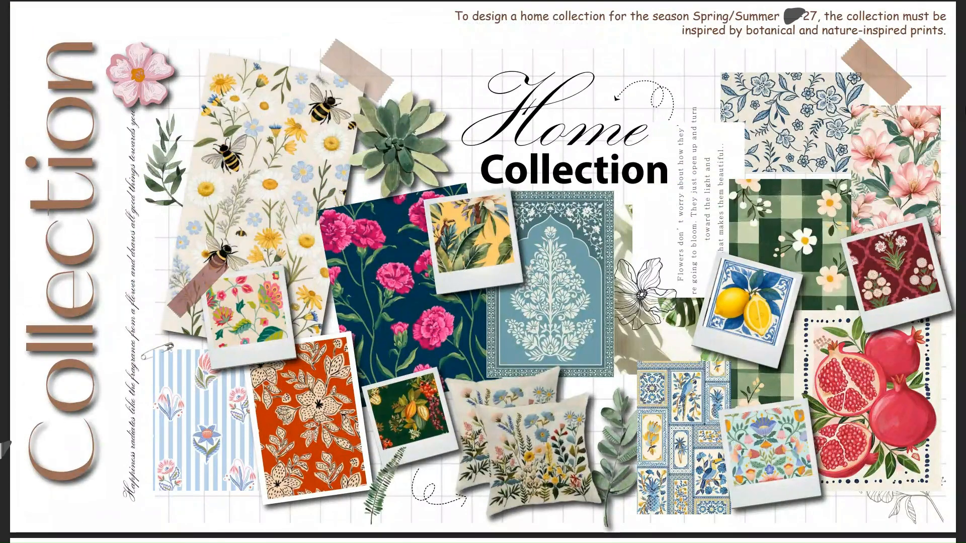
Page through the full-screen home collection presentation, examining the colour study and final product pages from kitchen towel to curtains
{"action": "key", "text": "Right"}
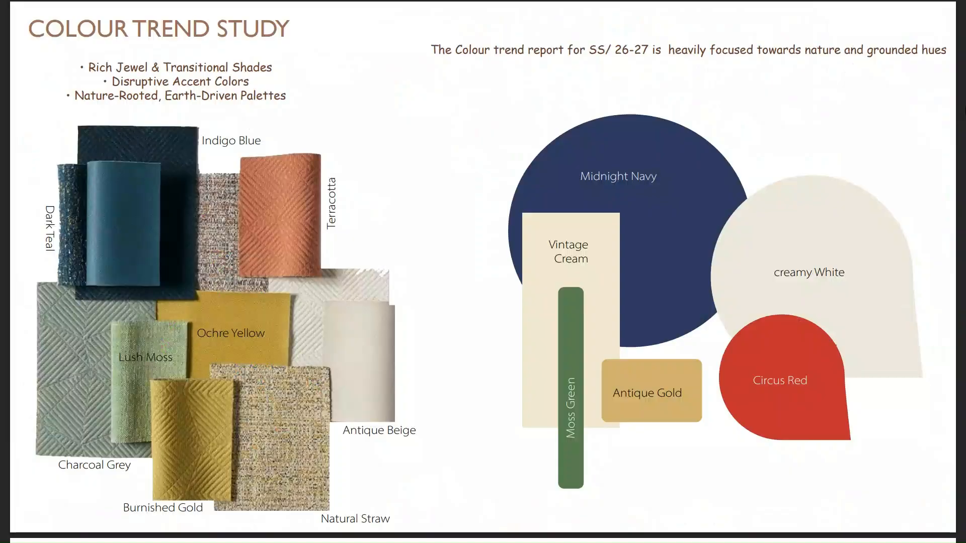
{"action": "key", "text": "Right"}
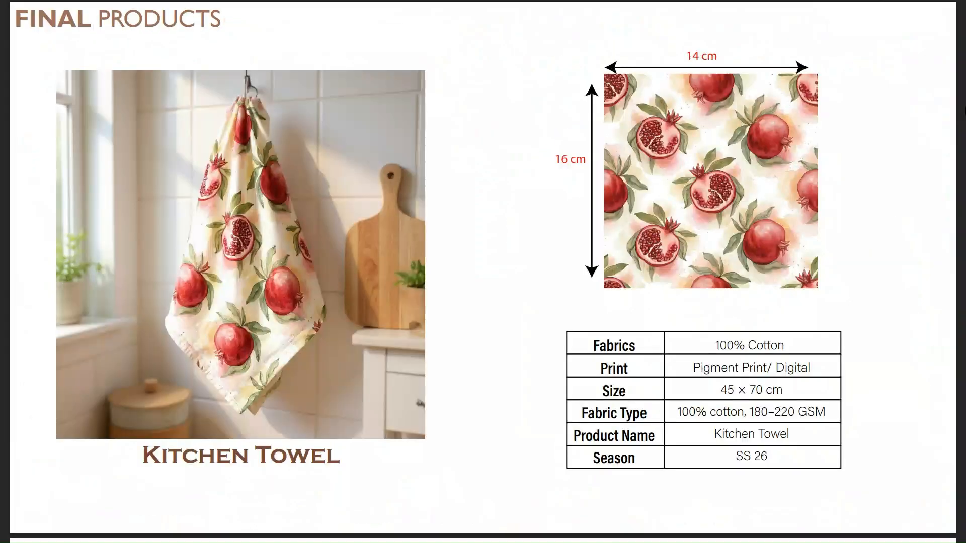
{"action": "key", "text": "Right"}
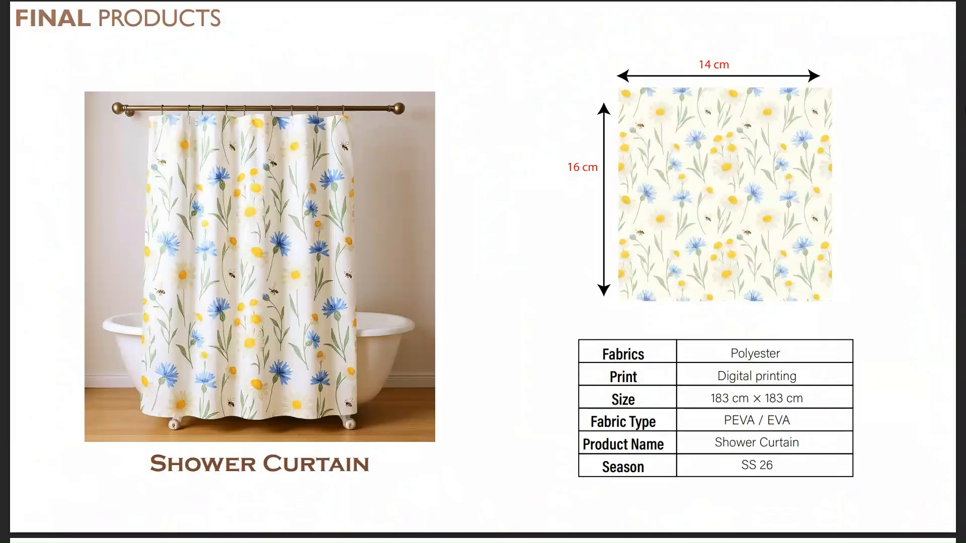
{"action": "key", "text": "Right"}
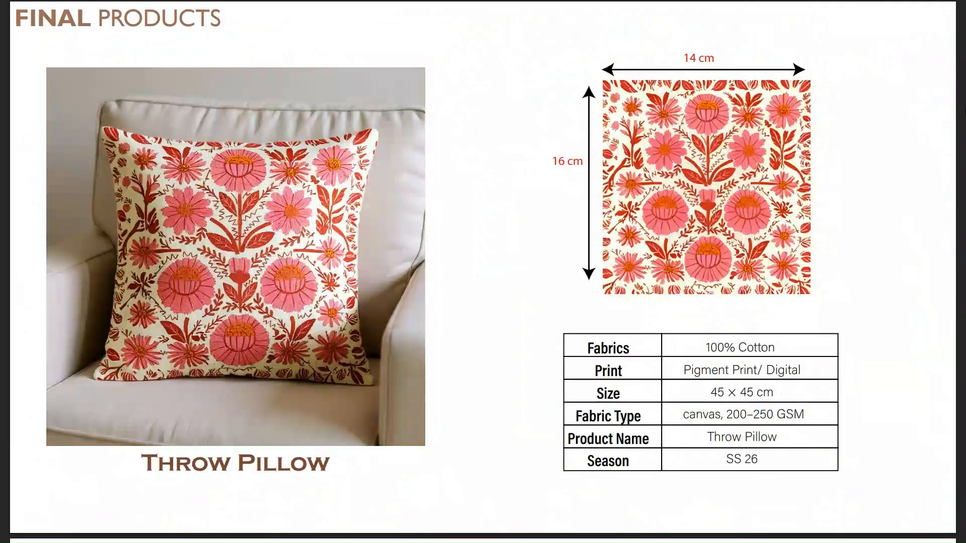
{"action": "key", "text": "Right"}
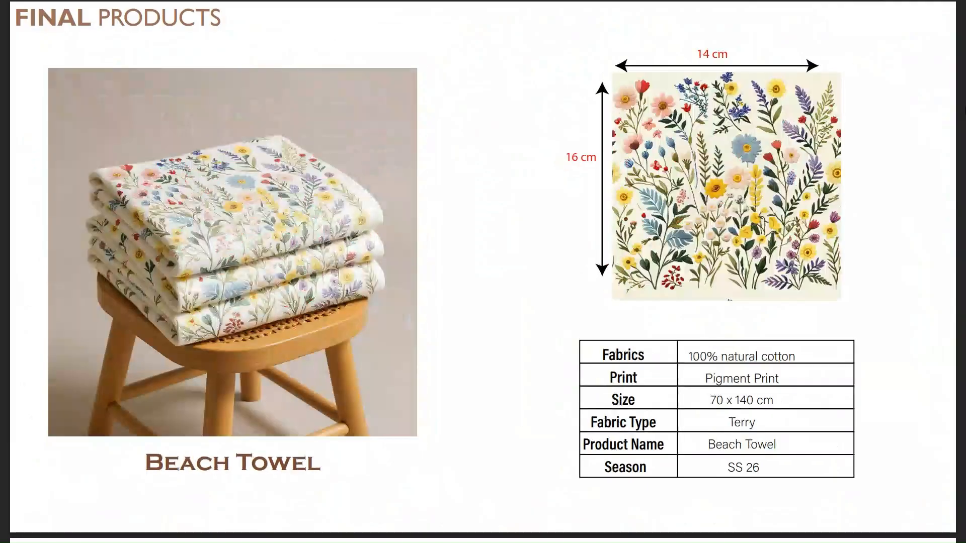
{"action": "key", "text": "Right"}
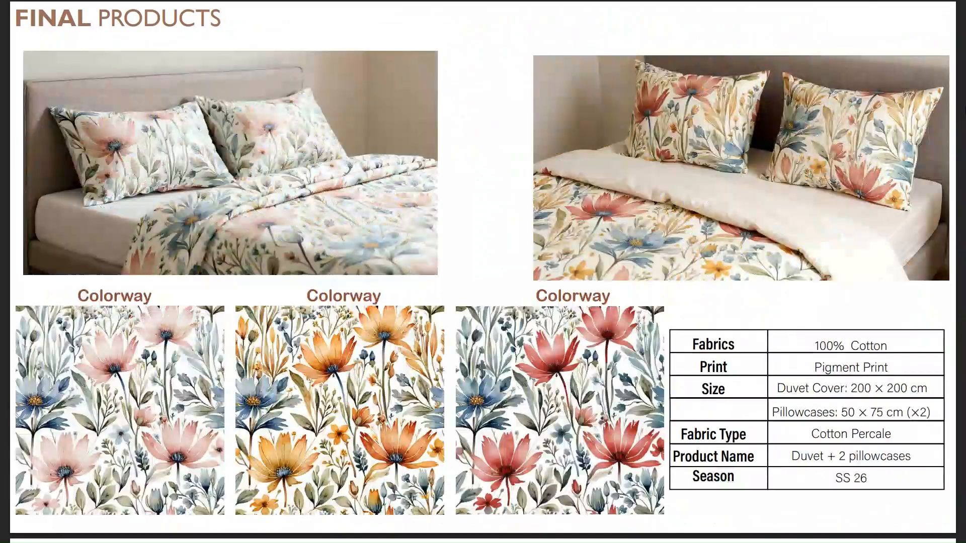
{"action": "key", "text": "Right"}
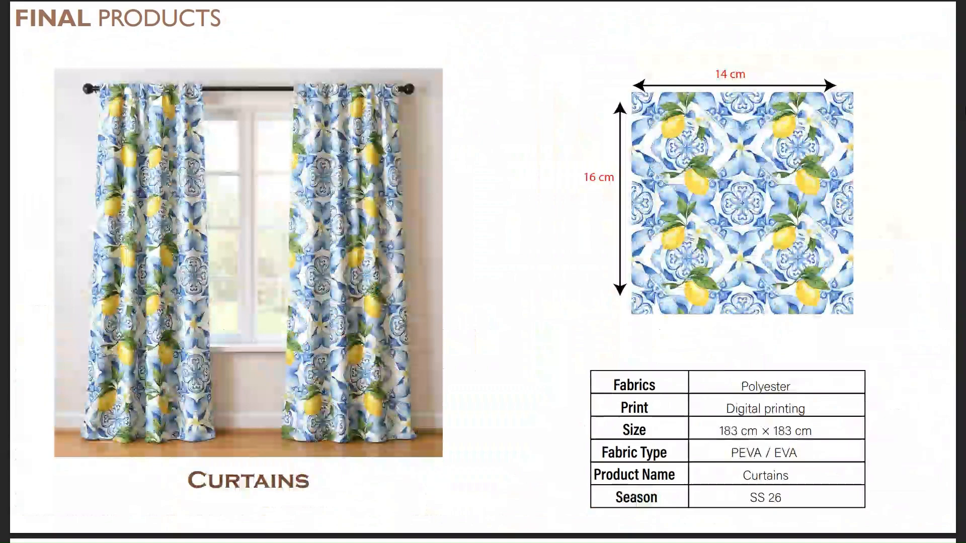